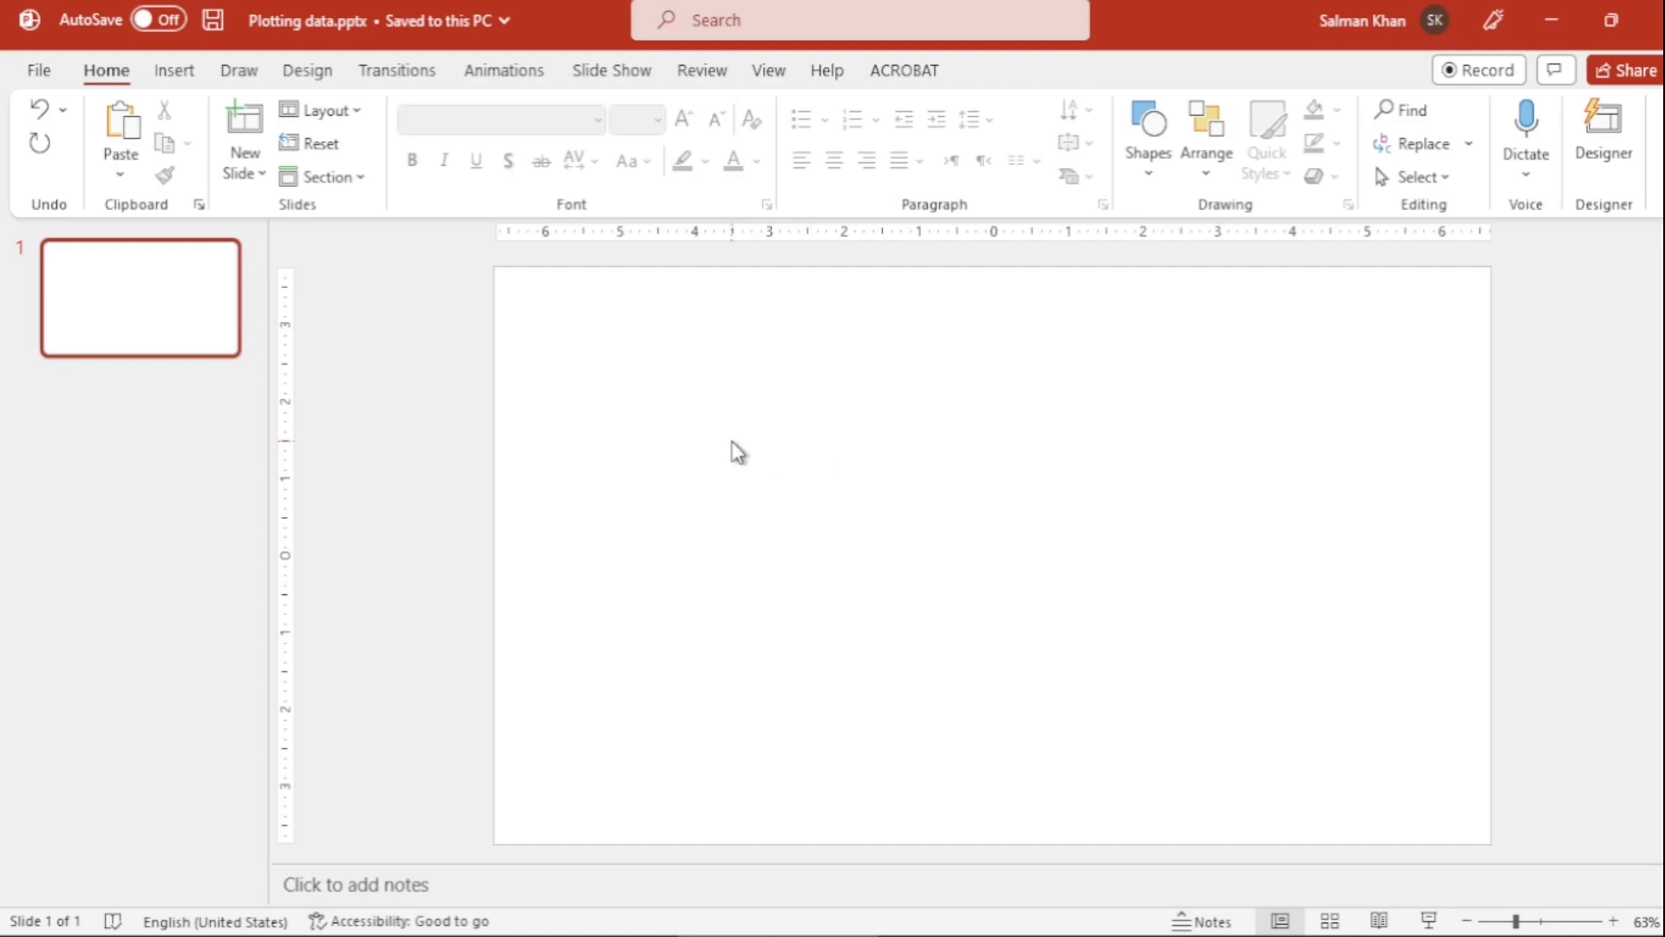
# Open the Insert Chart dialog from the Insert tab.
pyautogui.click(178, 73)
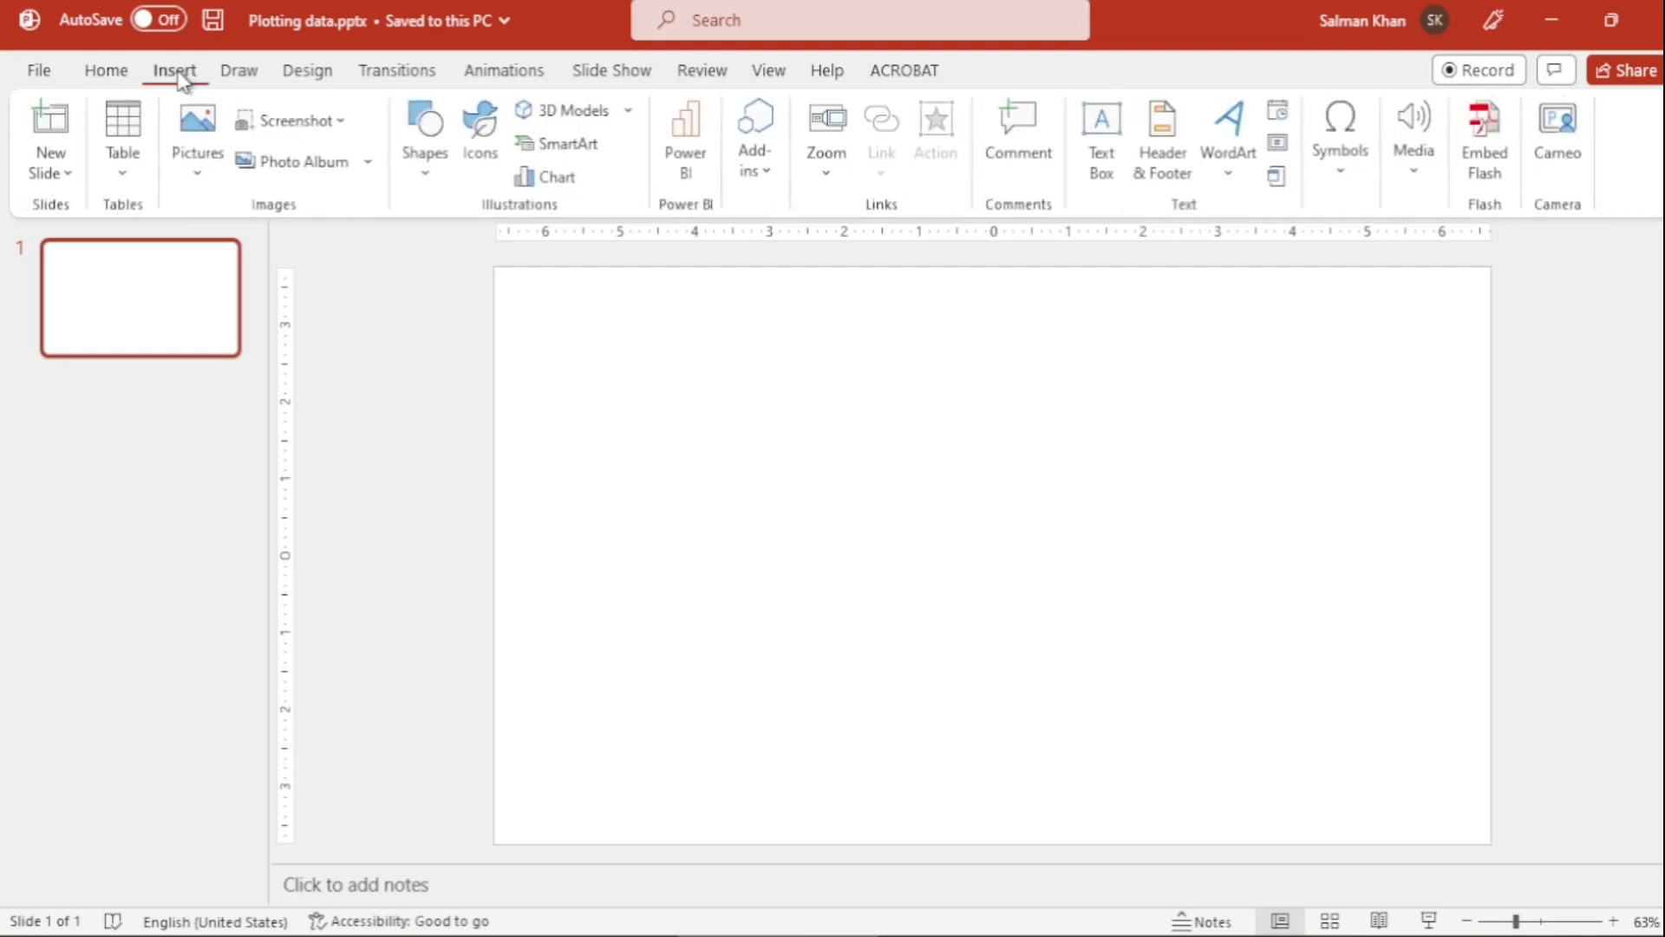
pyautogui.click(572, 179)
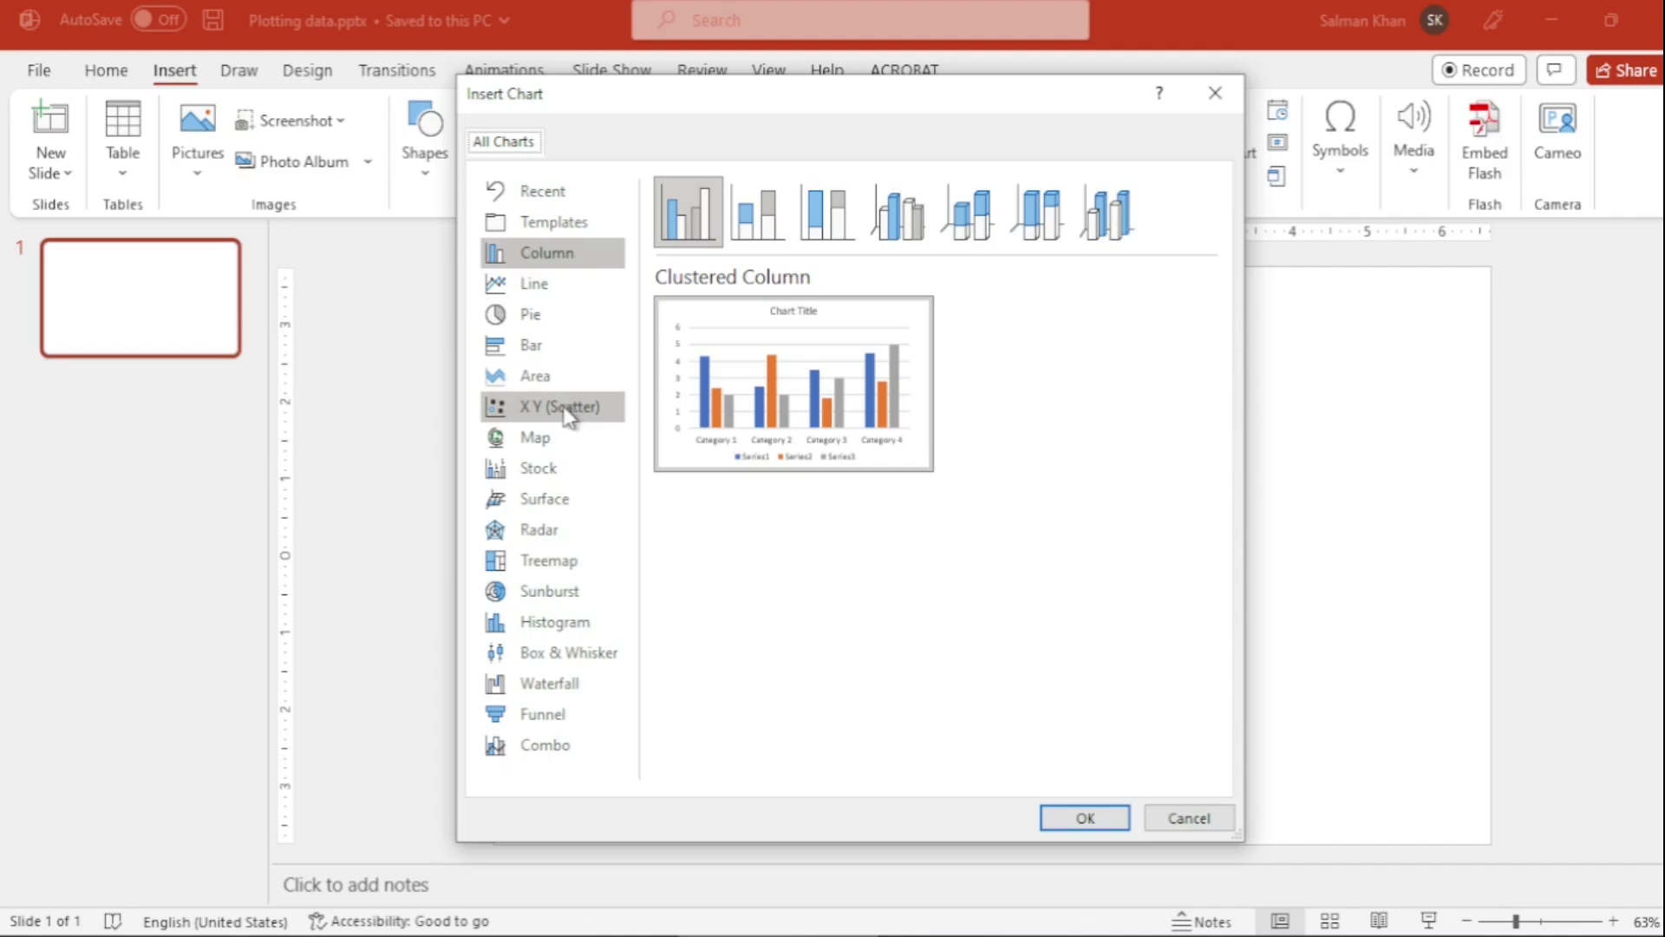
# Select X Y (Scatter) and its Scatter with Smooth Lines subtype.
pyautogui.click(568, 413)
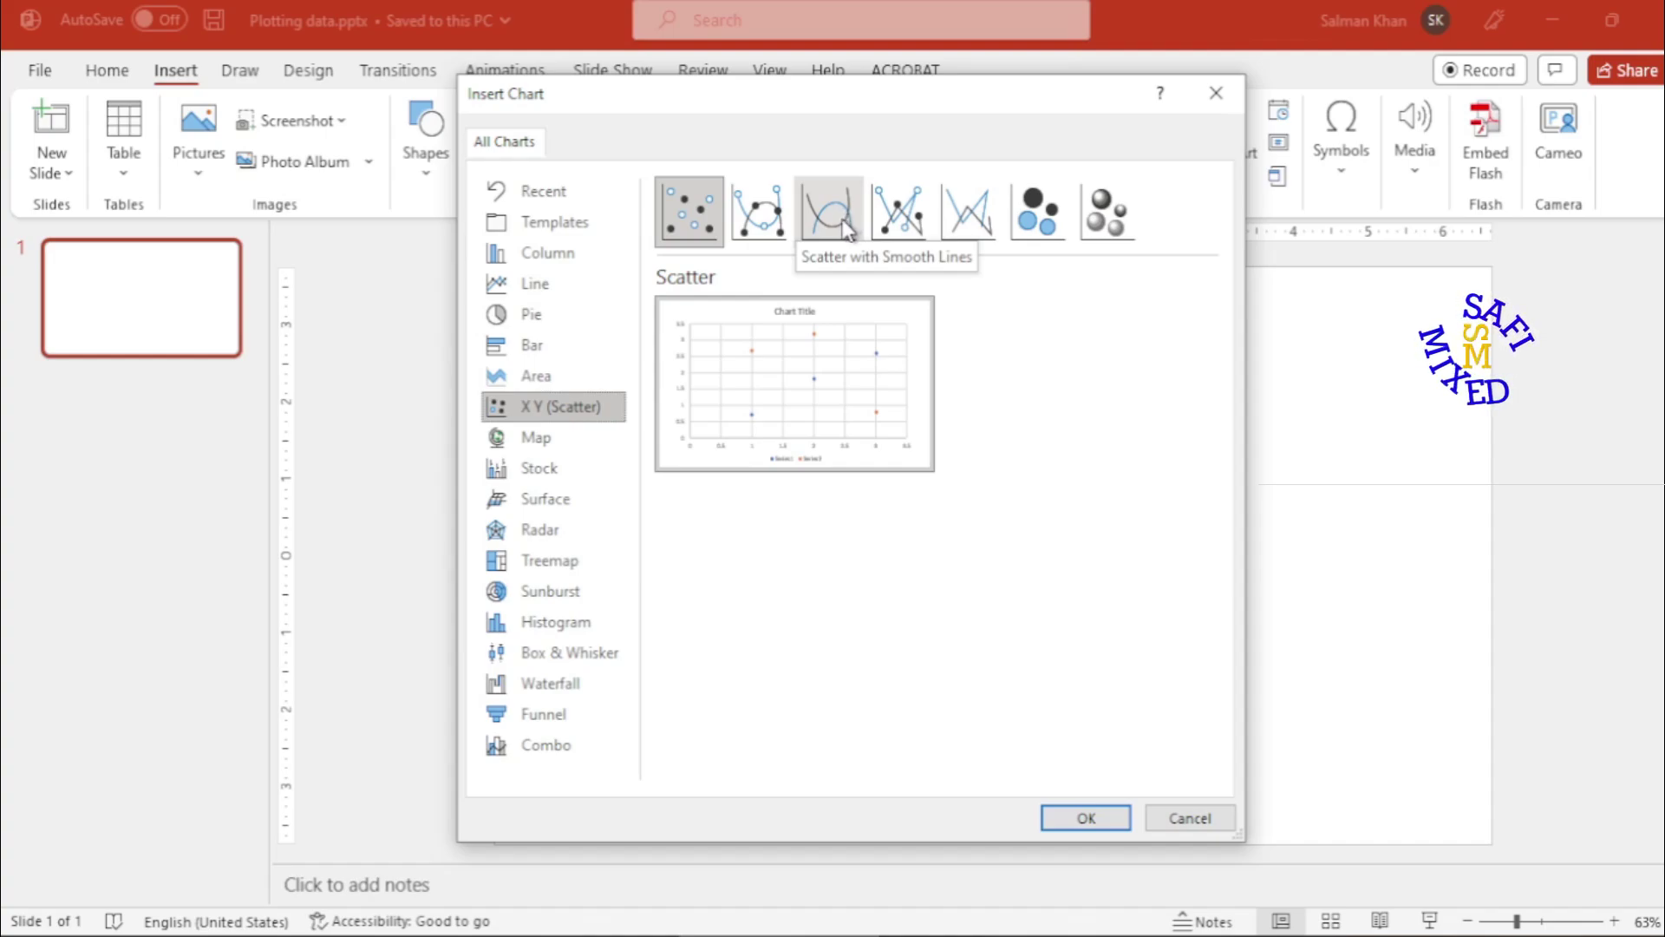
pyautogui.click(845, 228)
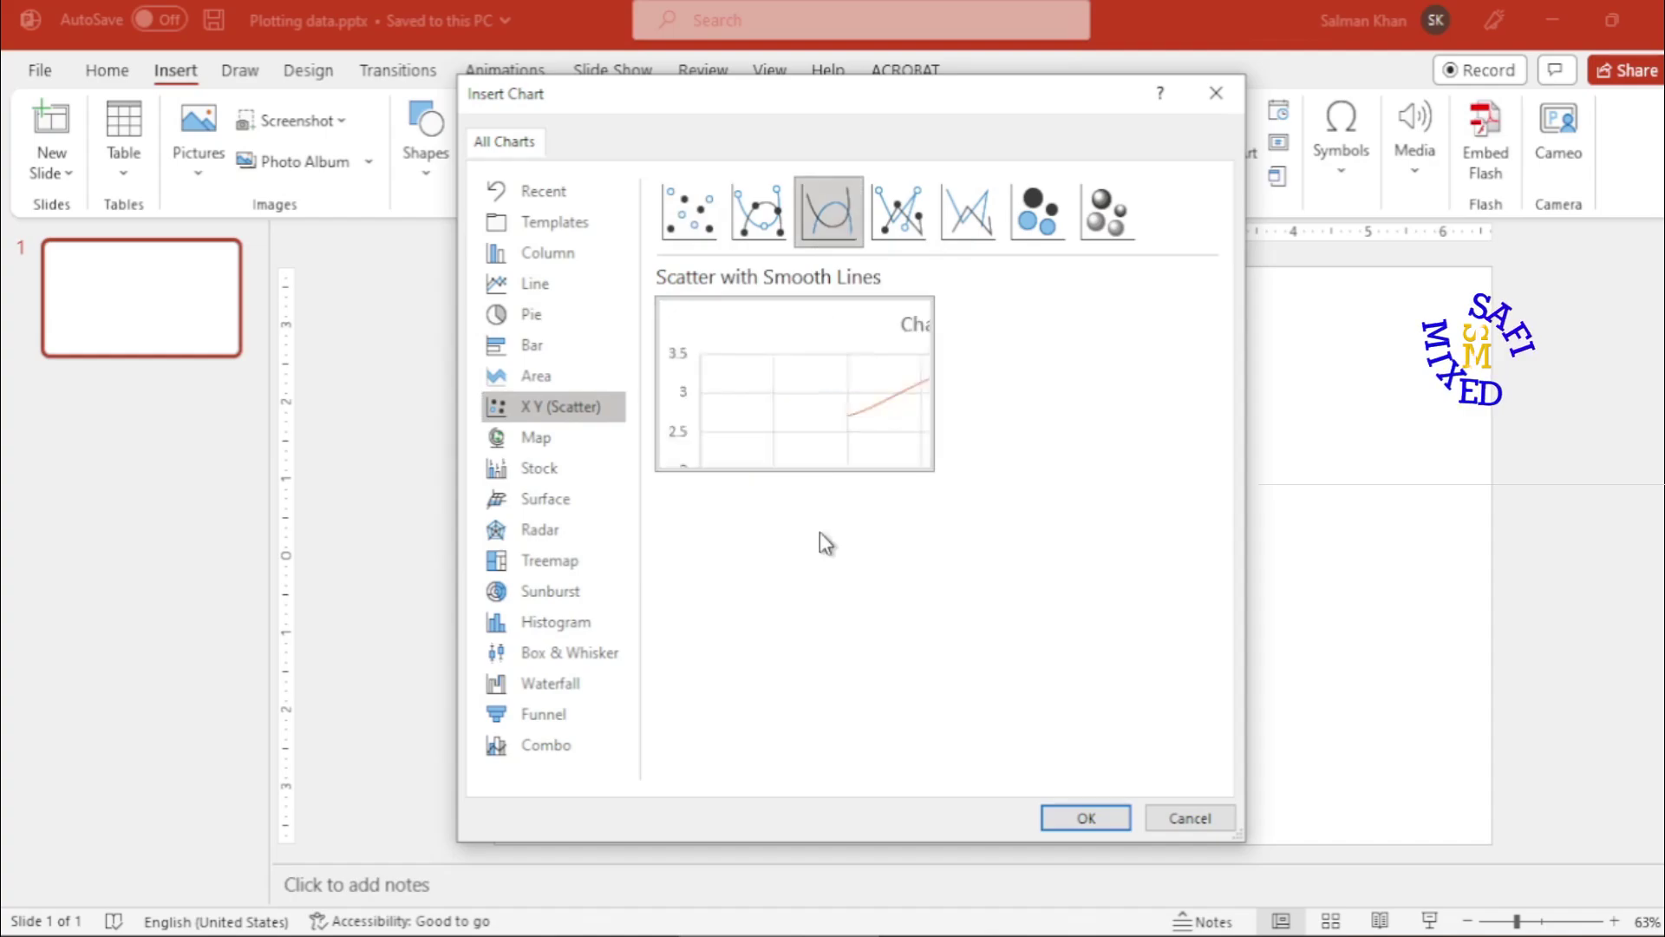
# Insert the smooth-line scatter chart and rename header A1 to 'deycaying parameter'.
pyautogui.click(1098, 820)
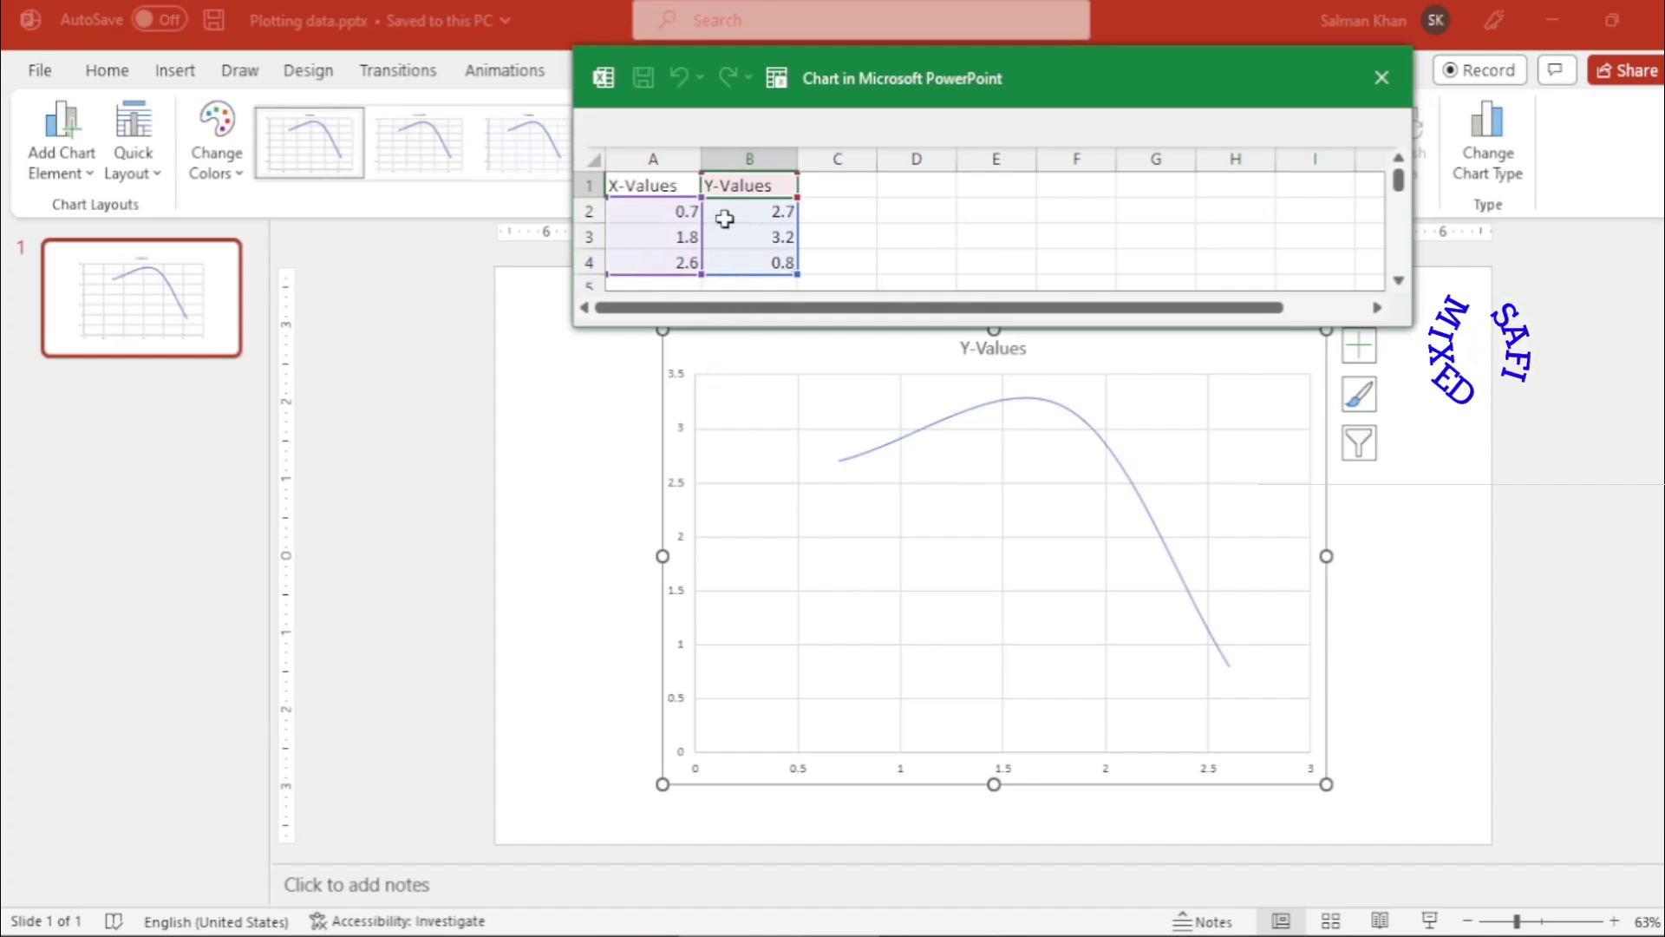
pyautogui.click(672, 212)
pyautogui.click(679, 184)
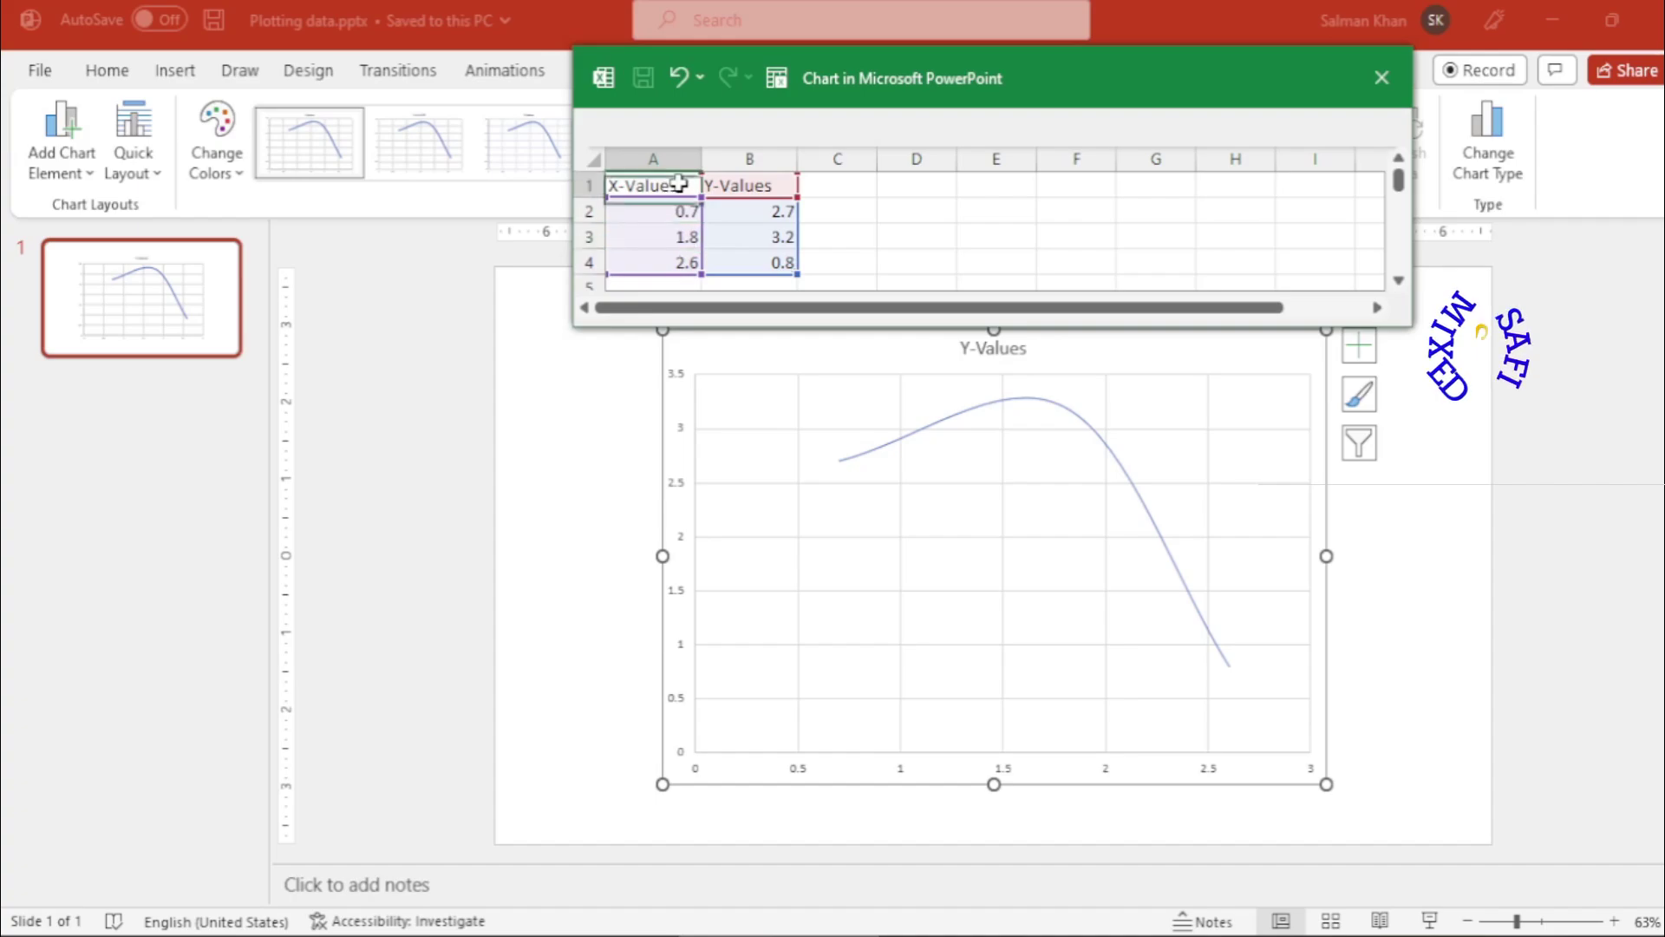
pyautogui.doubleClick(680, 184)
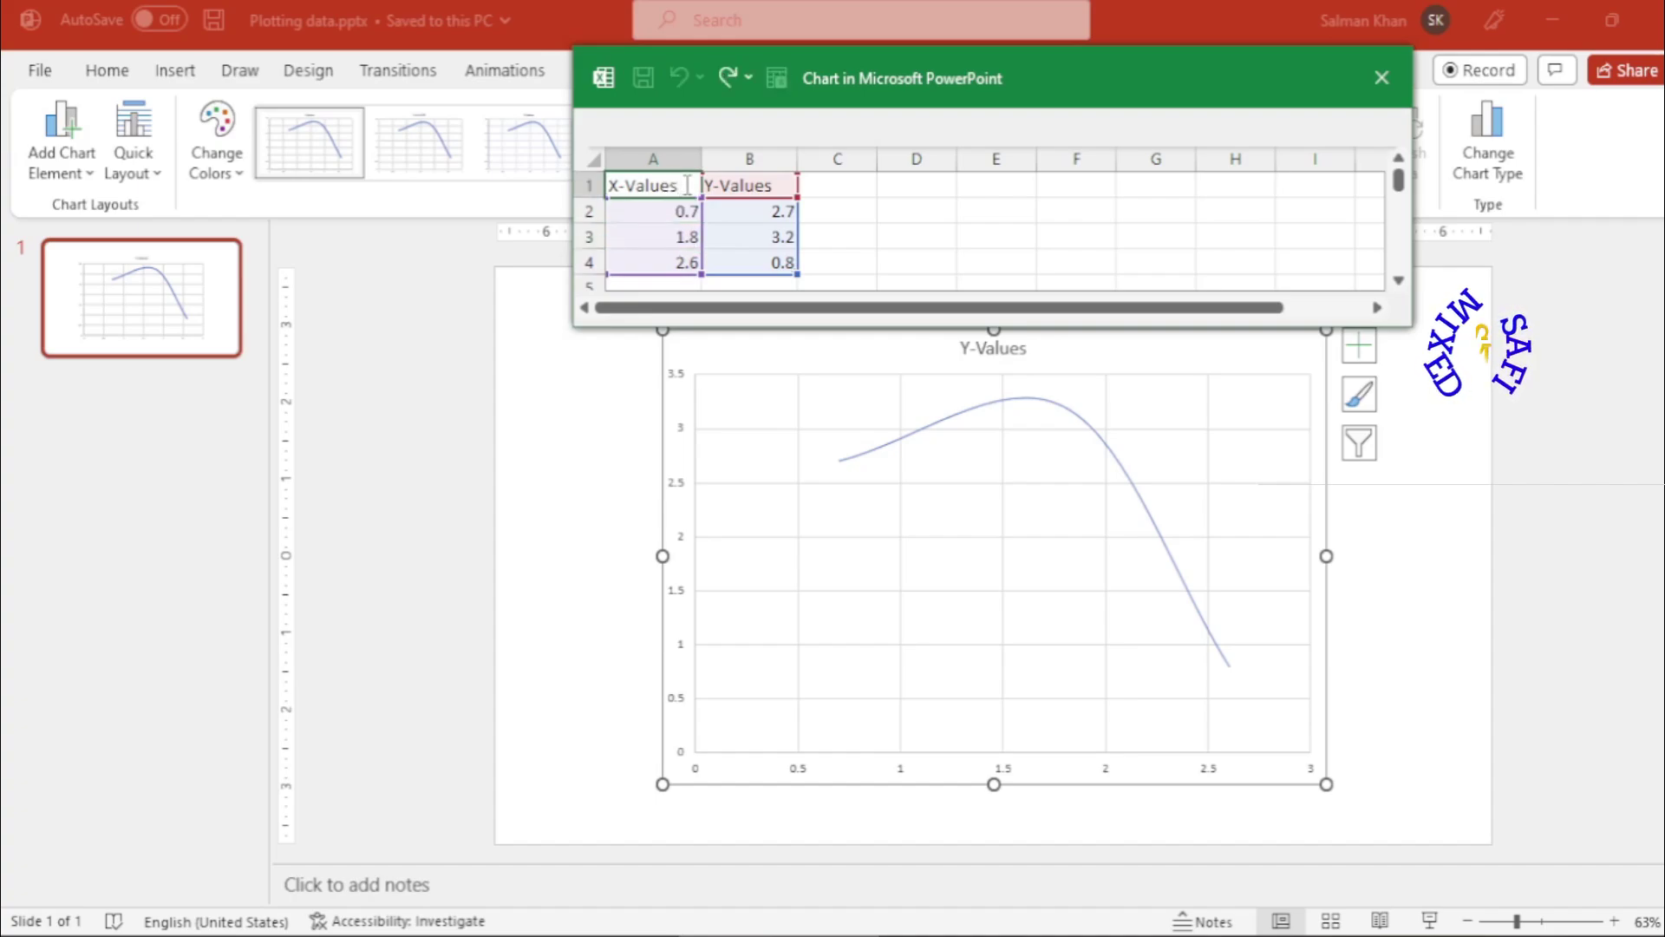
pyautogui.press('BackSpace')
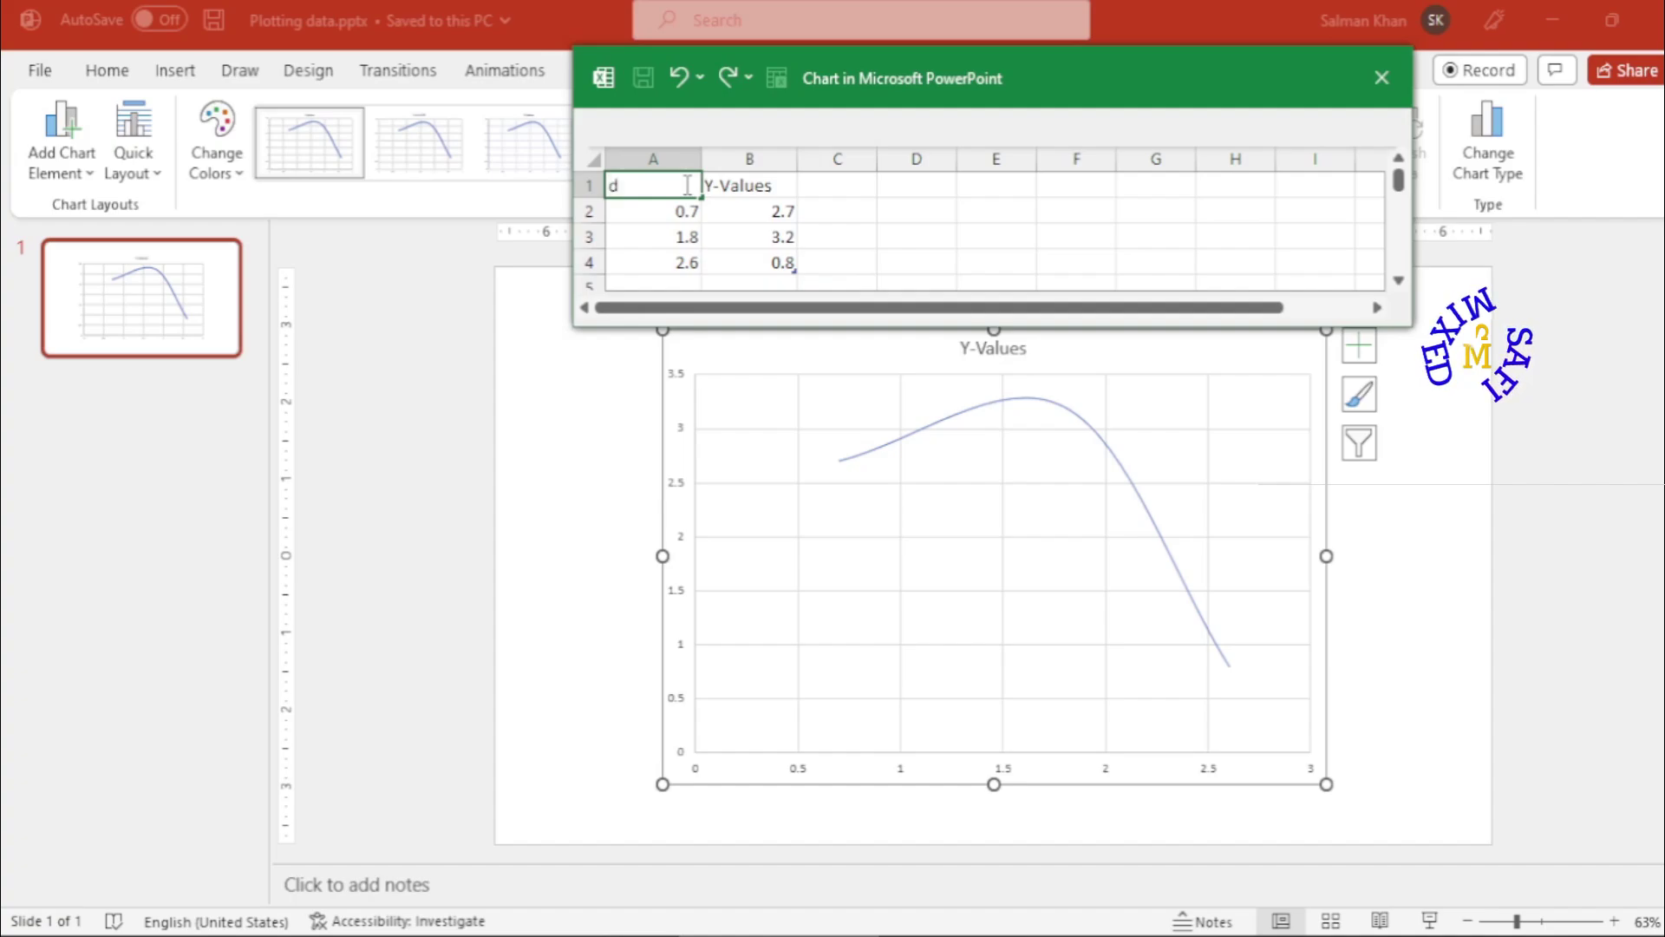
pyautogui.write('deycaying parameter')
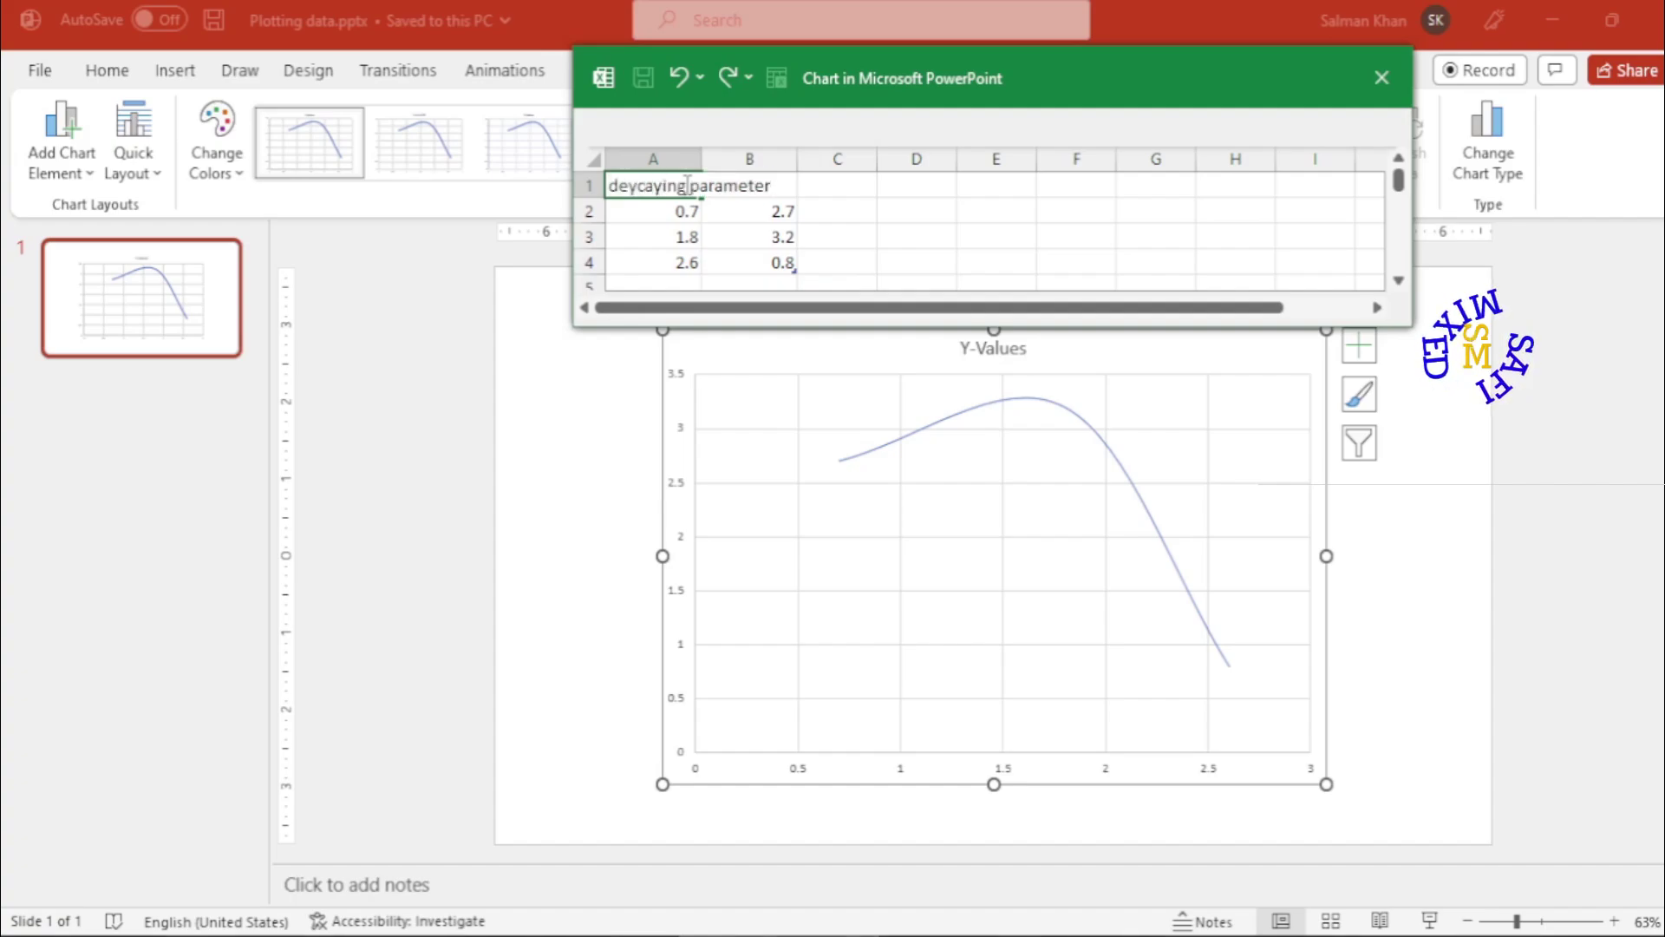
pyautogui.click(760, 186)
# Rename the B1 and C1 data headers to 'Q!' and 'Q2'.
pyautogui.doubleClick(760, 187)
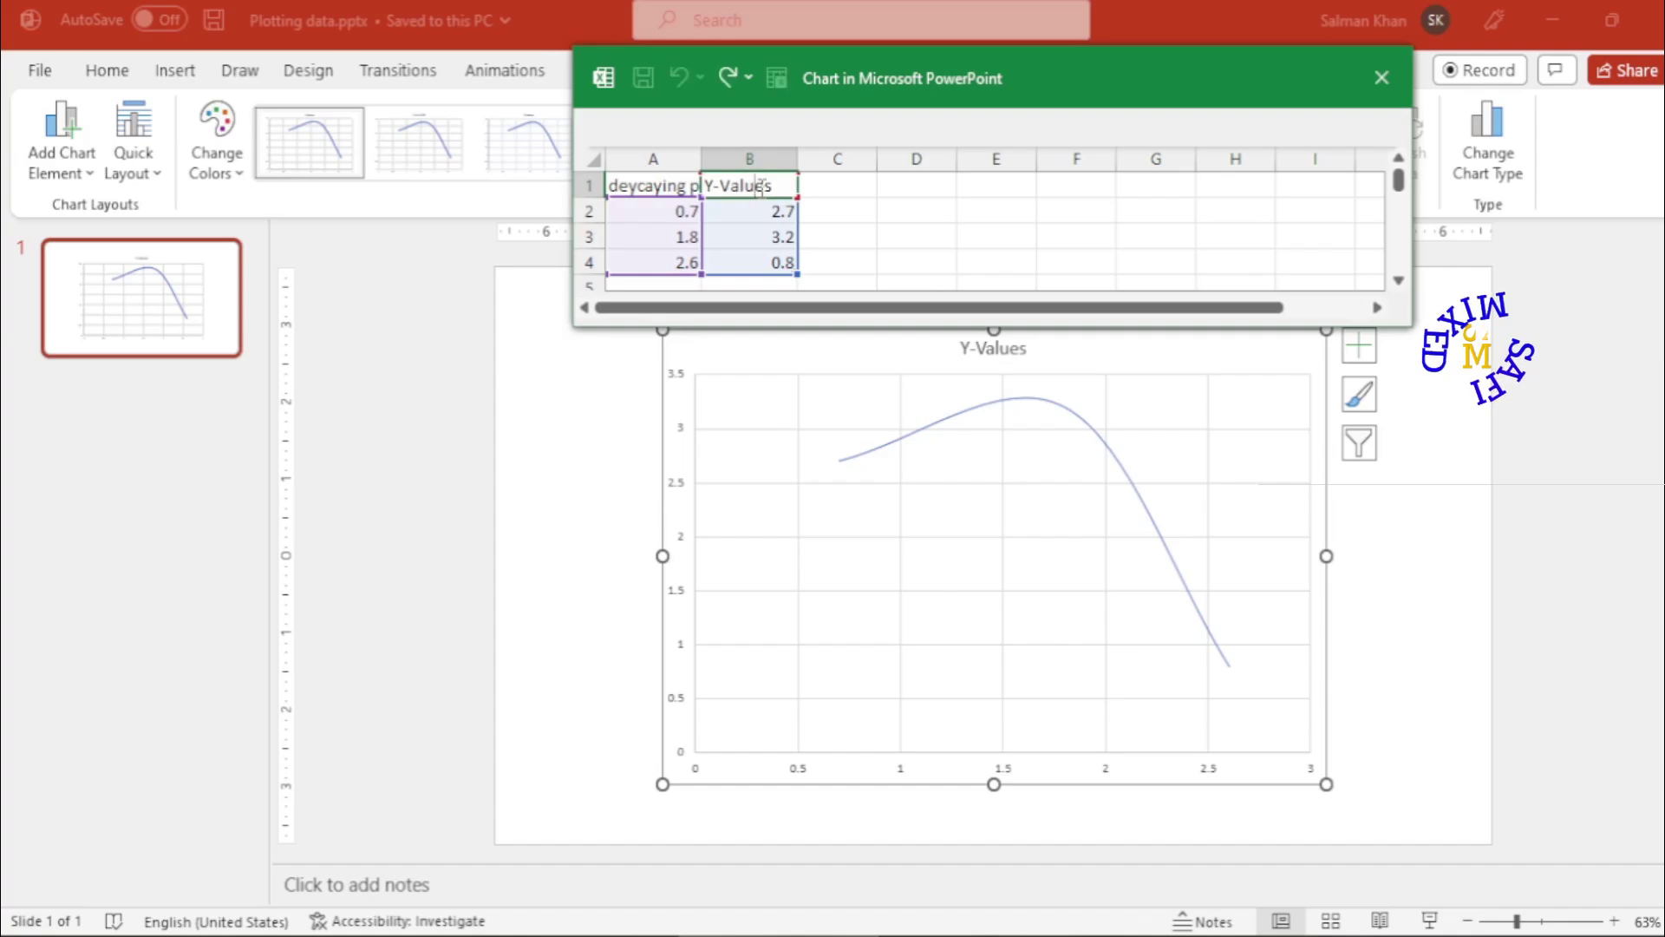
pyautogui.moveTo(778, 186); pyautogui.dragTo(703, 185)
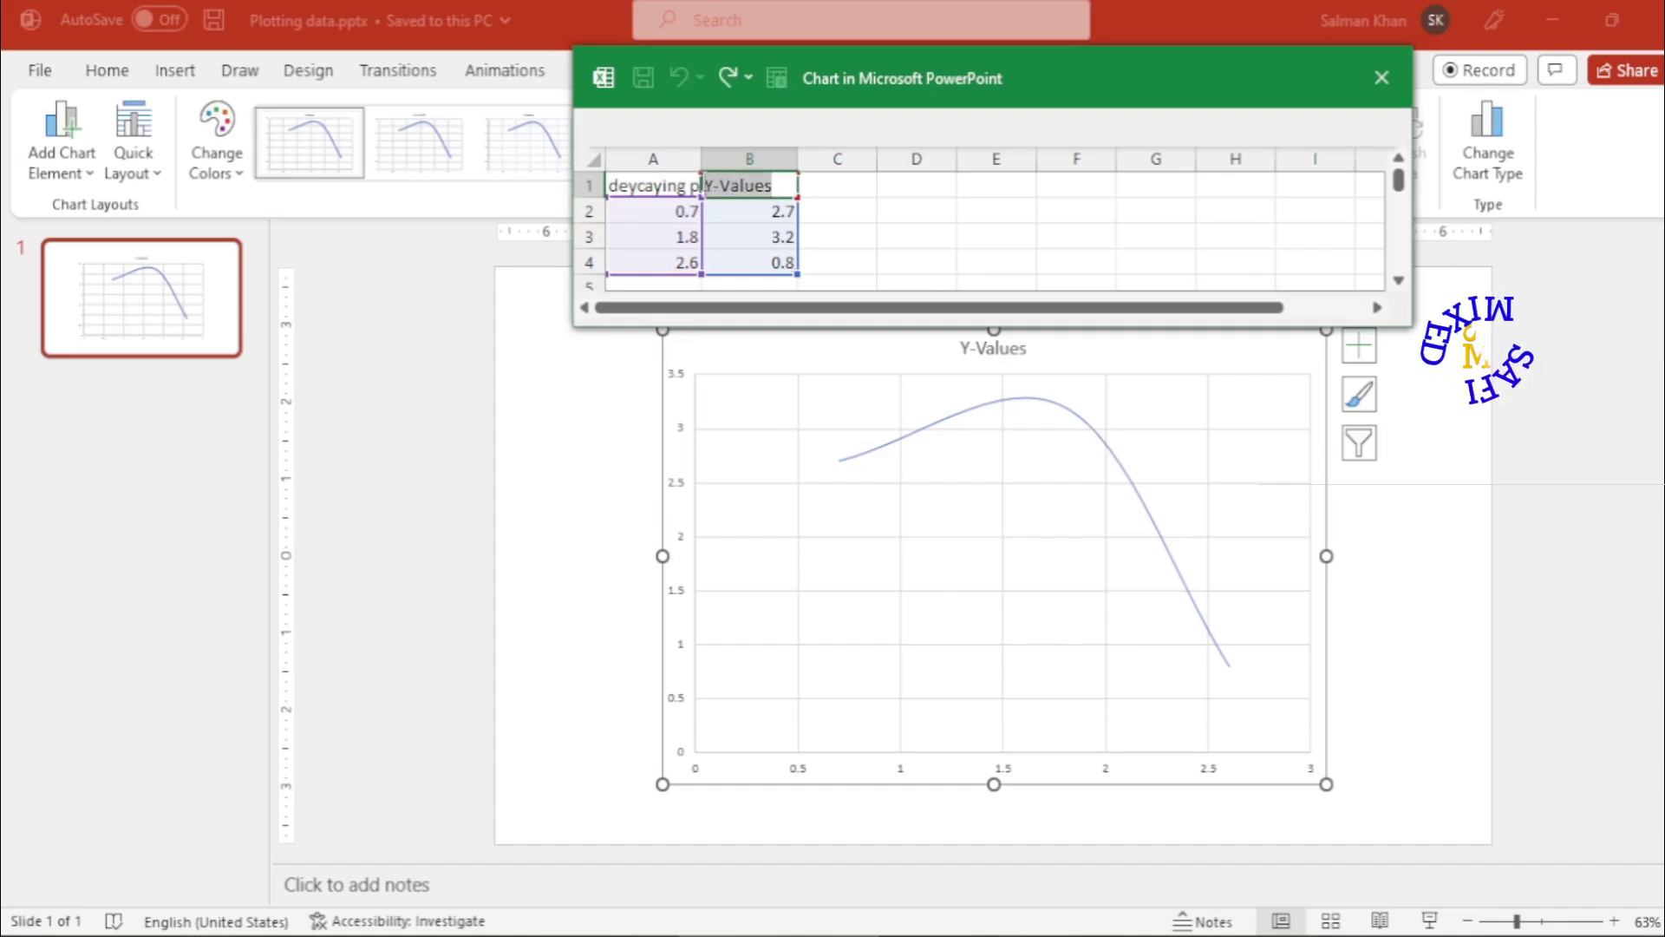
pyautogui.press('BackSpace')
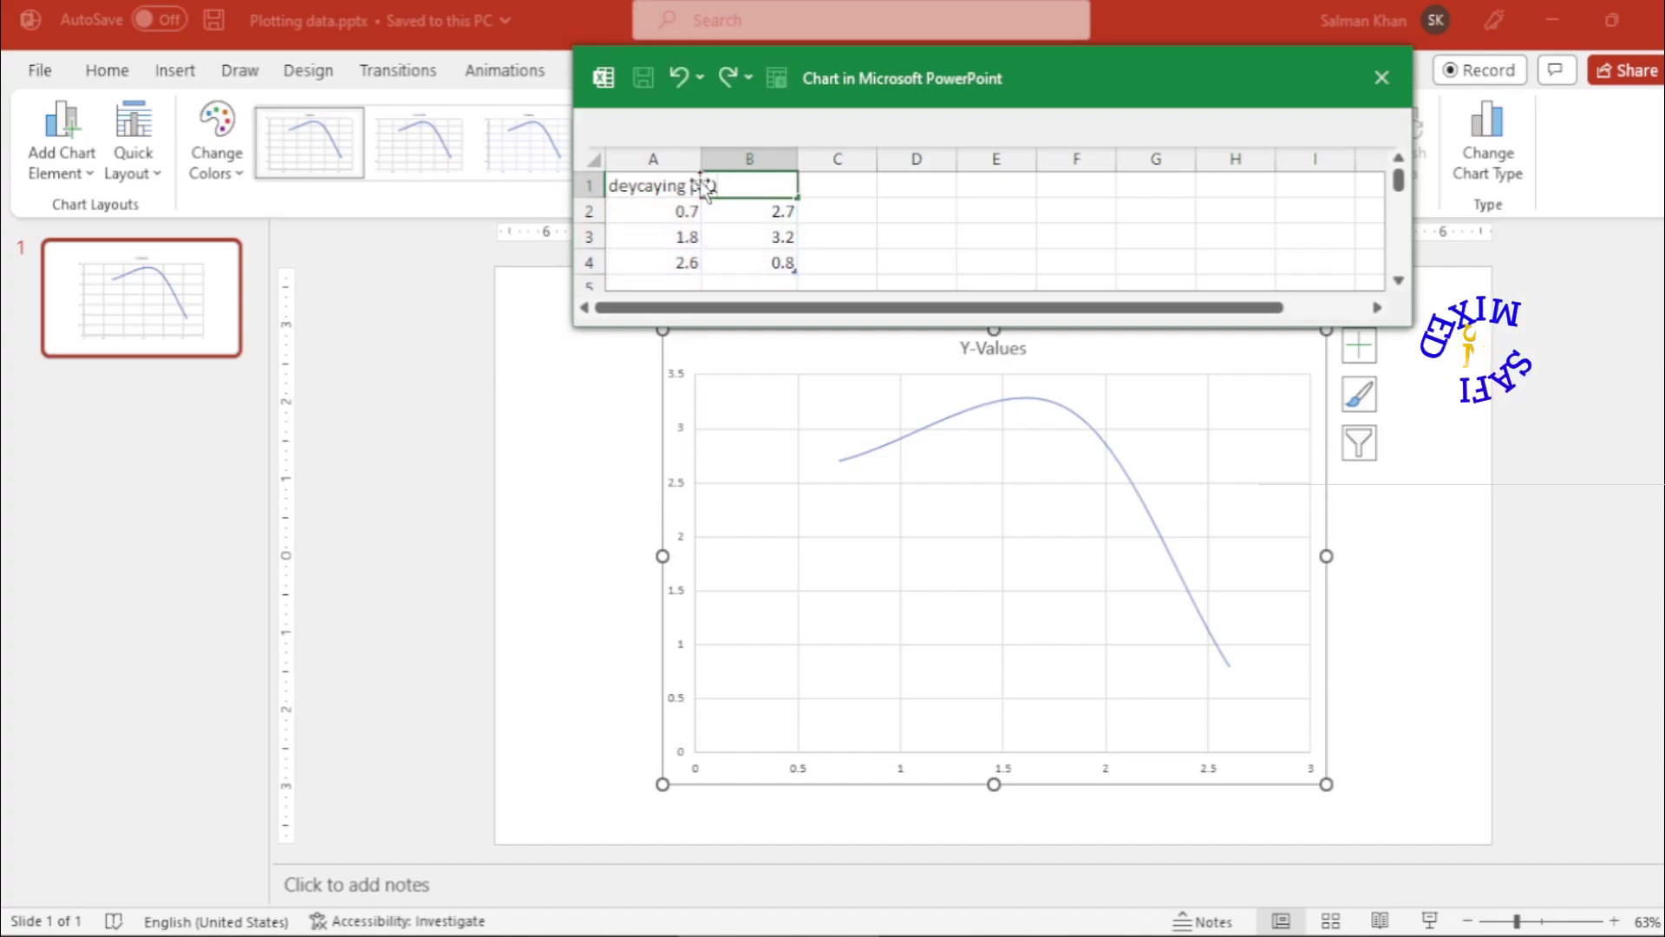
pyautogui.write('Q!')
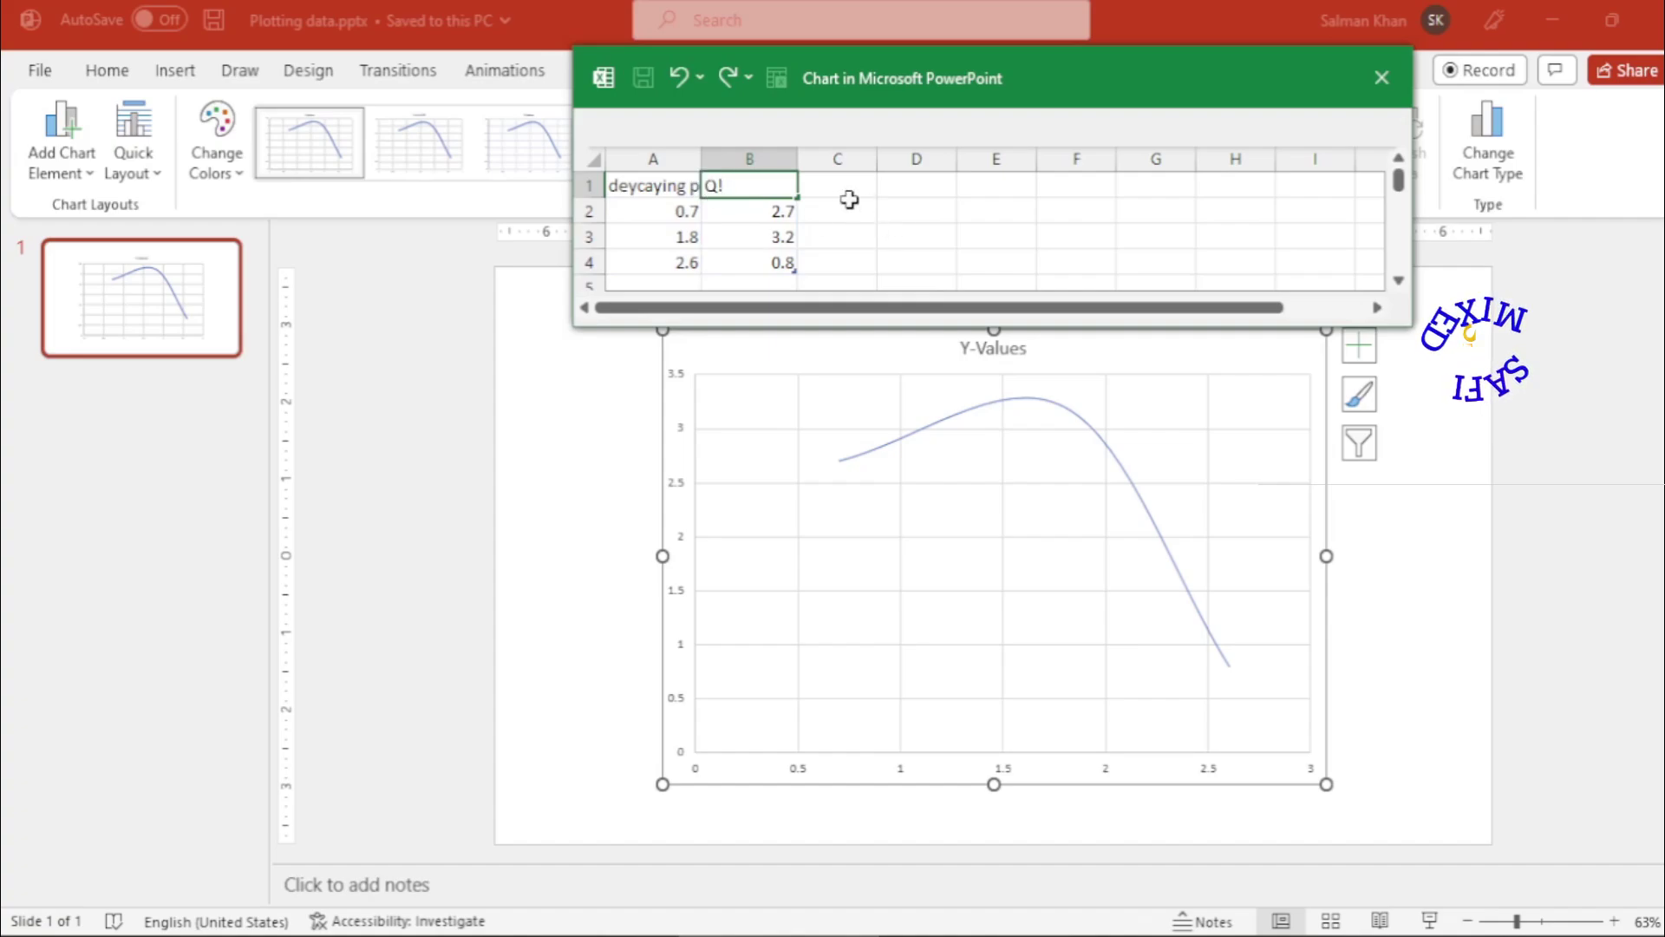
pyautogui.click(748, 211)
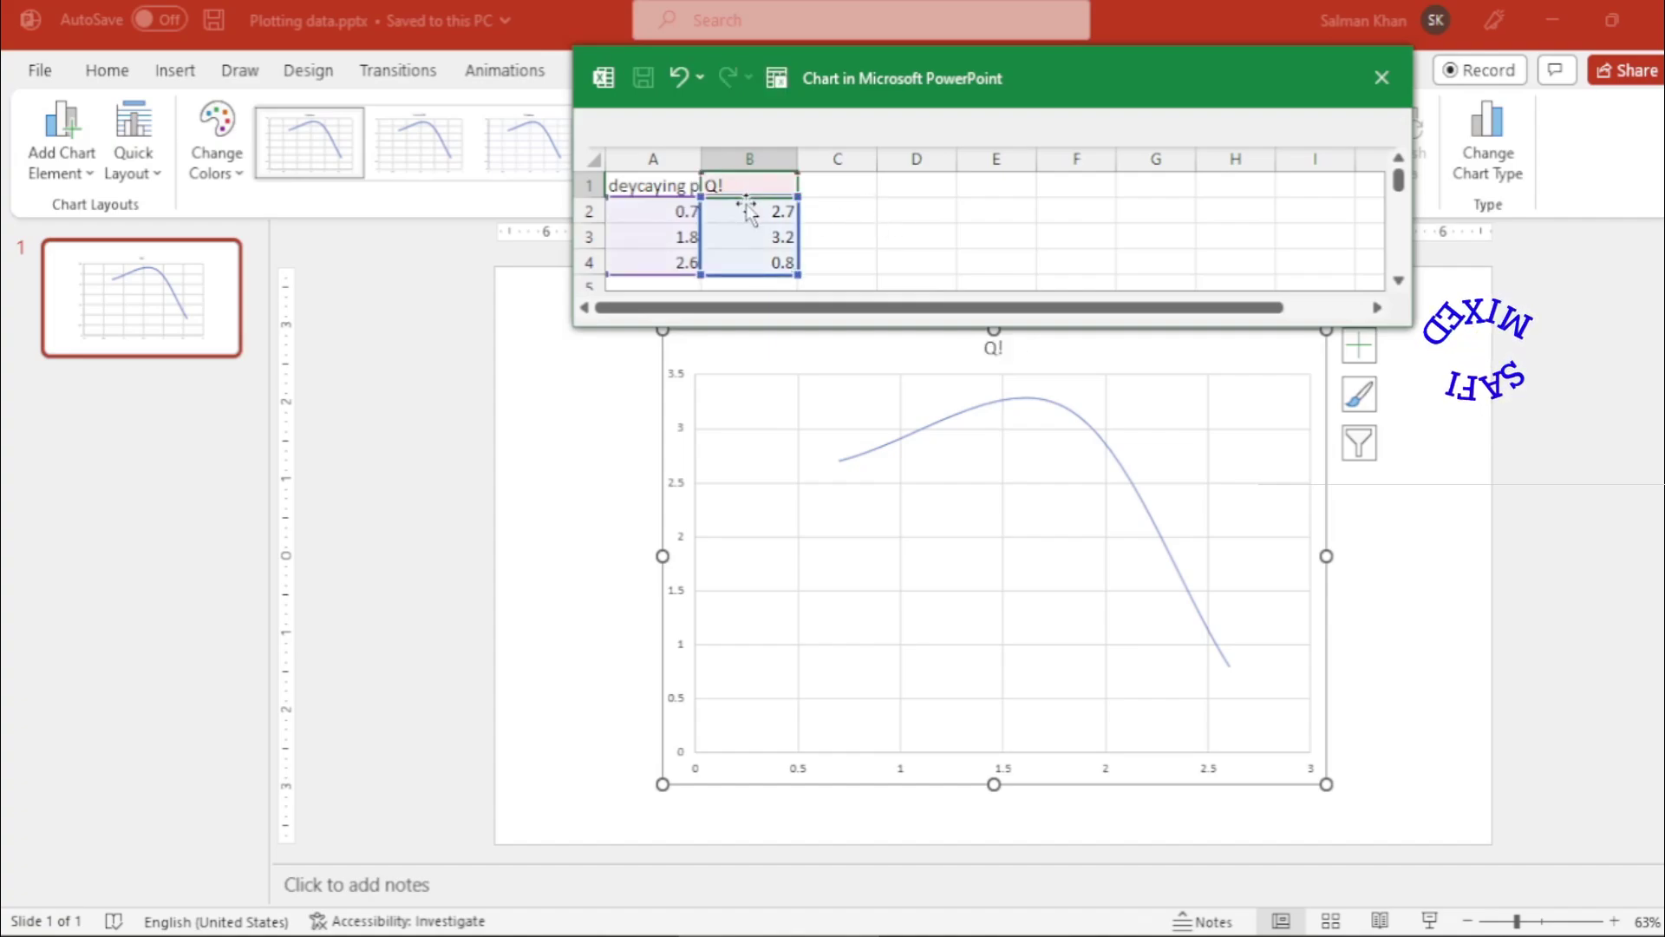
pyautogui.press('Tab')
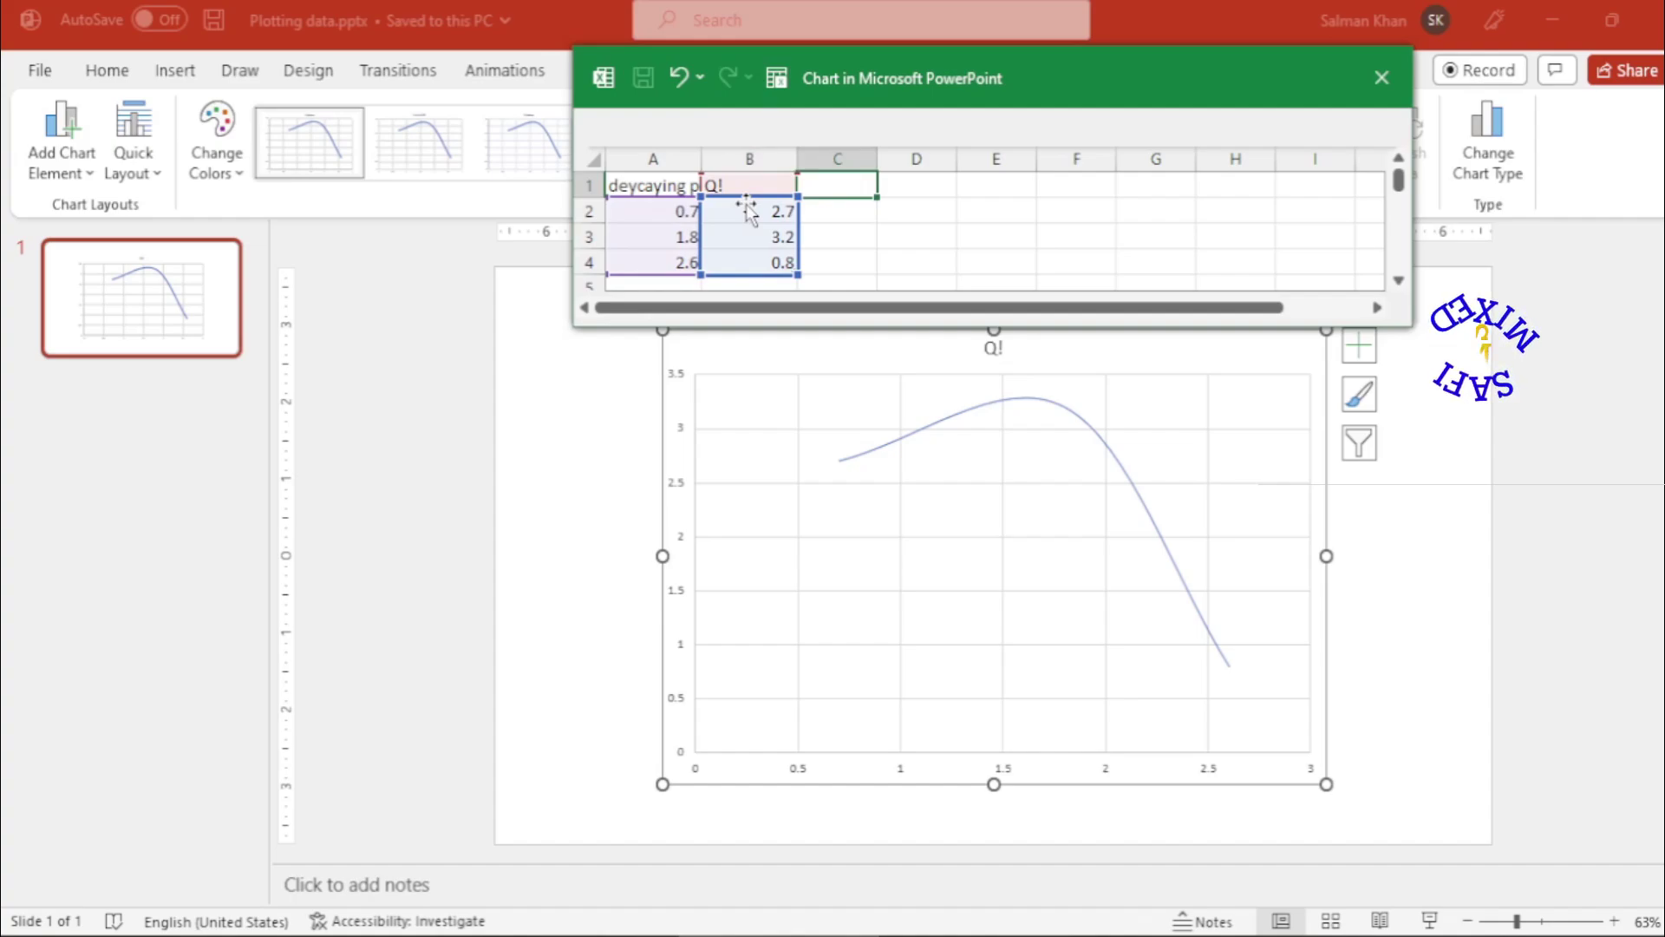
pyautogui.hotkey('ctrl', 'z')
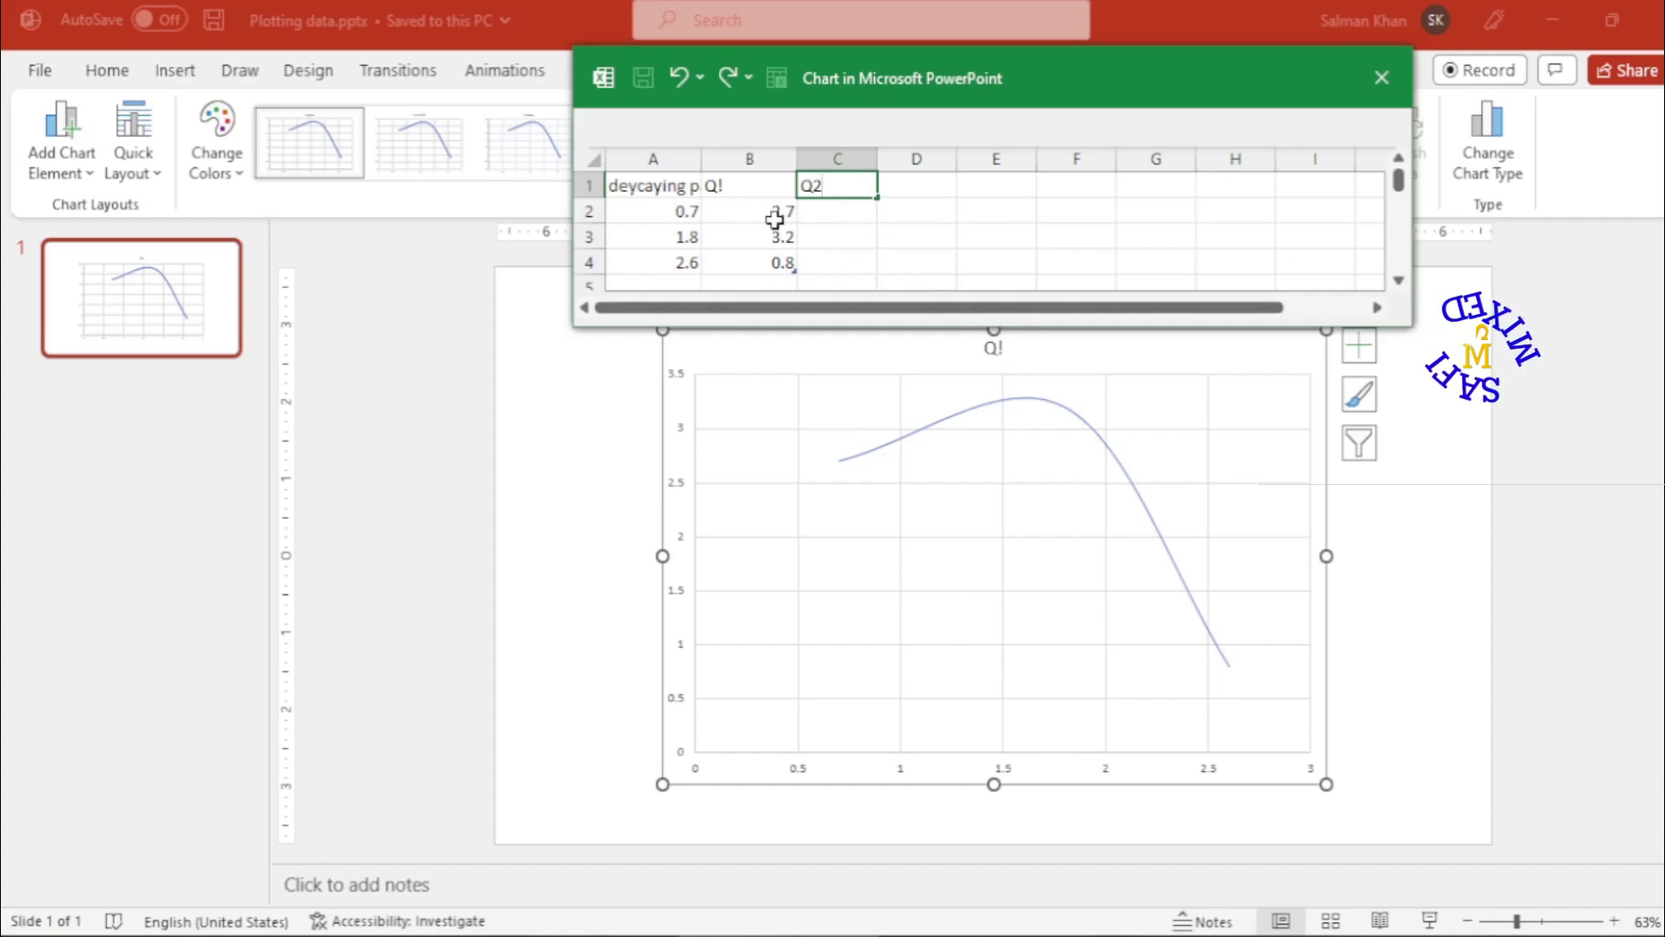
pyautogui.click(670, 217)
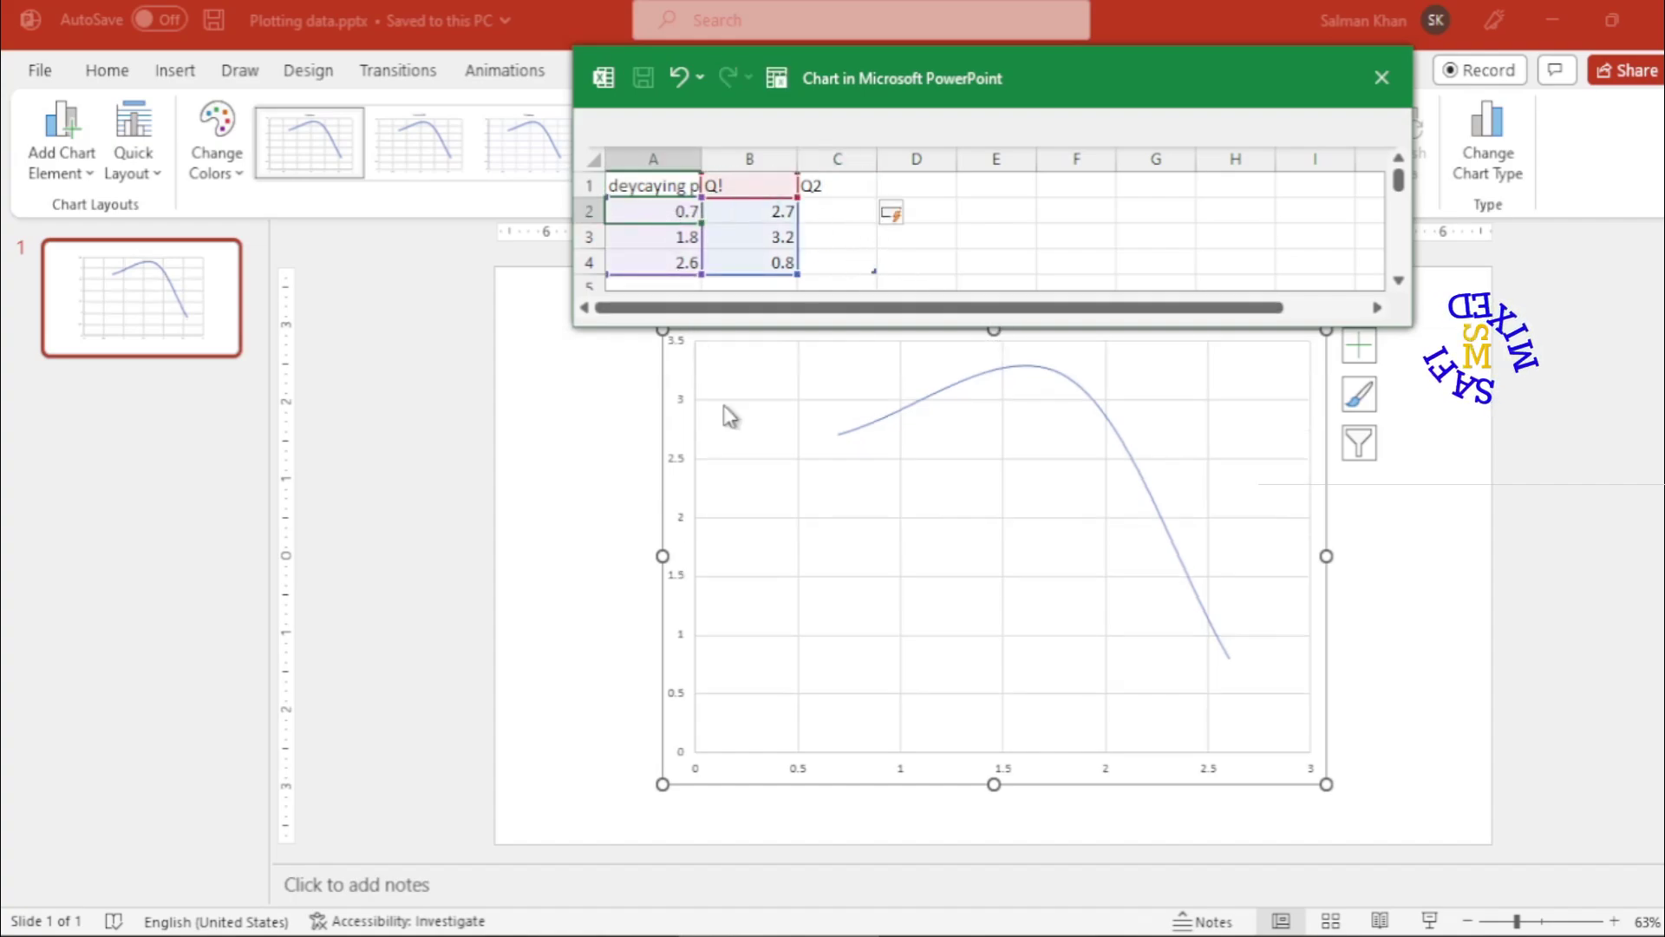
# Paste tab3.csv's column A values into the chart data's column A from A2 down.
pyautogui.hotkey('alt', 'Tab')
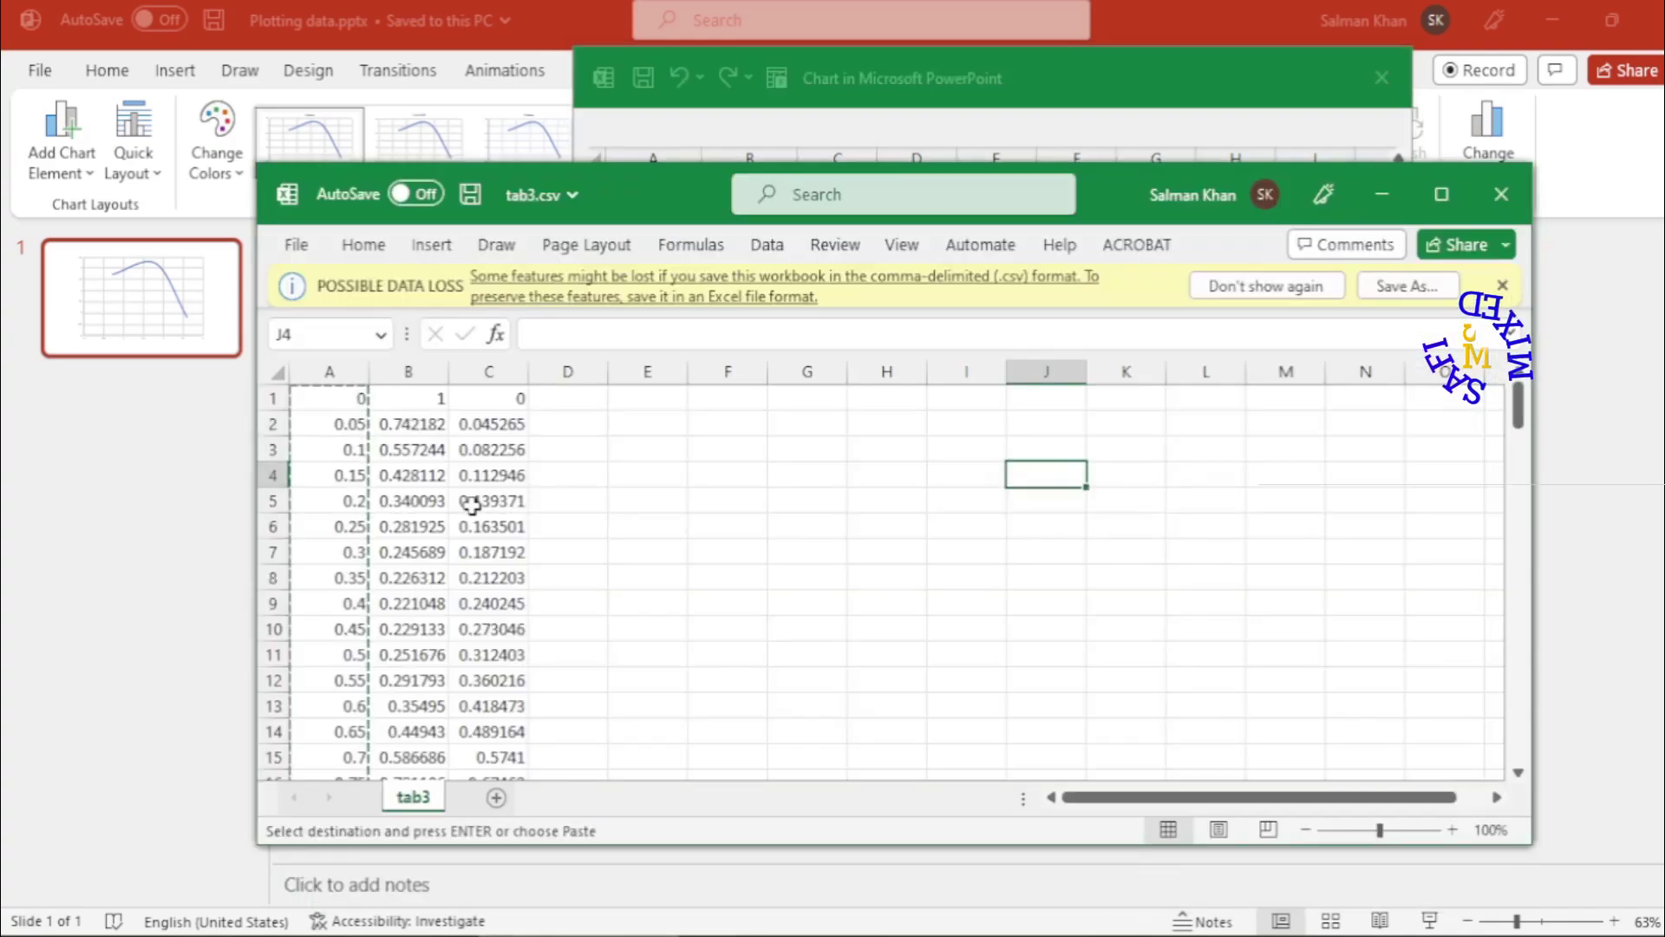
pyautogui.click(334, 404)
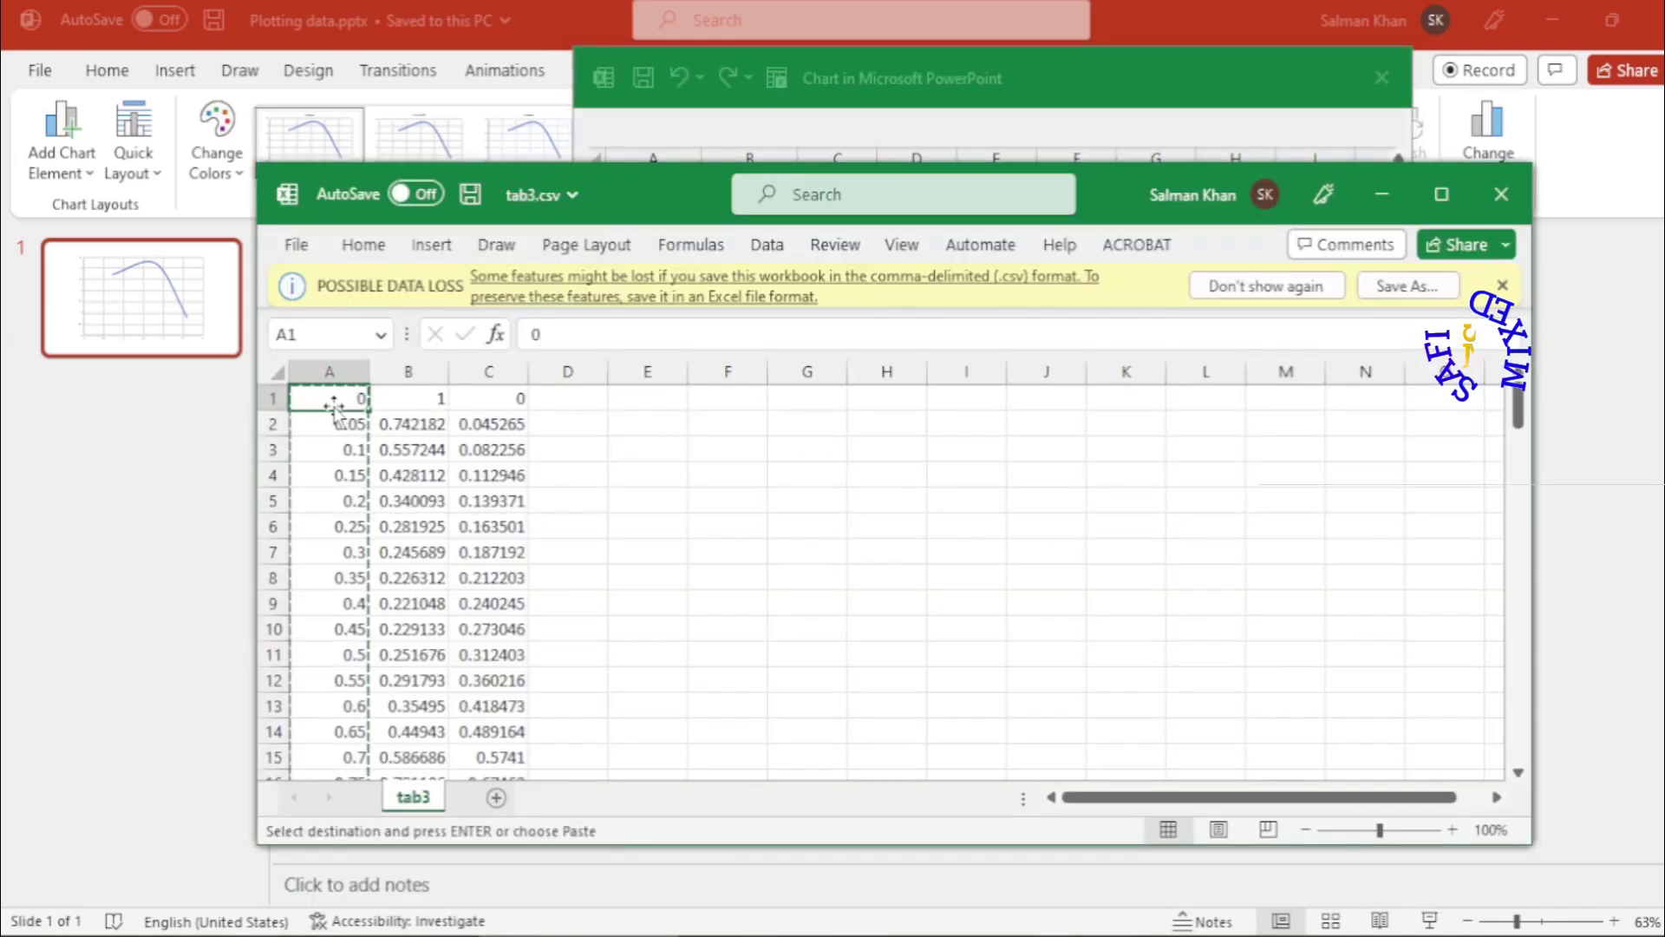
pyautogui.hotkey('shift', 'Down')
pyautogui.hotkey('shift', 'Down')
pyautogui.hotkey('ctrl', 'shift', 'Down')
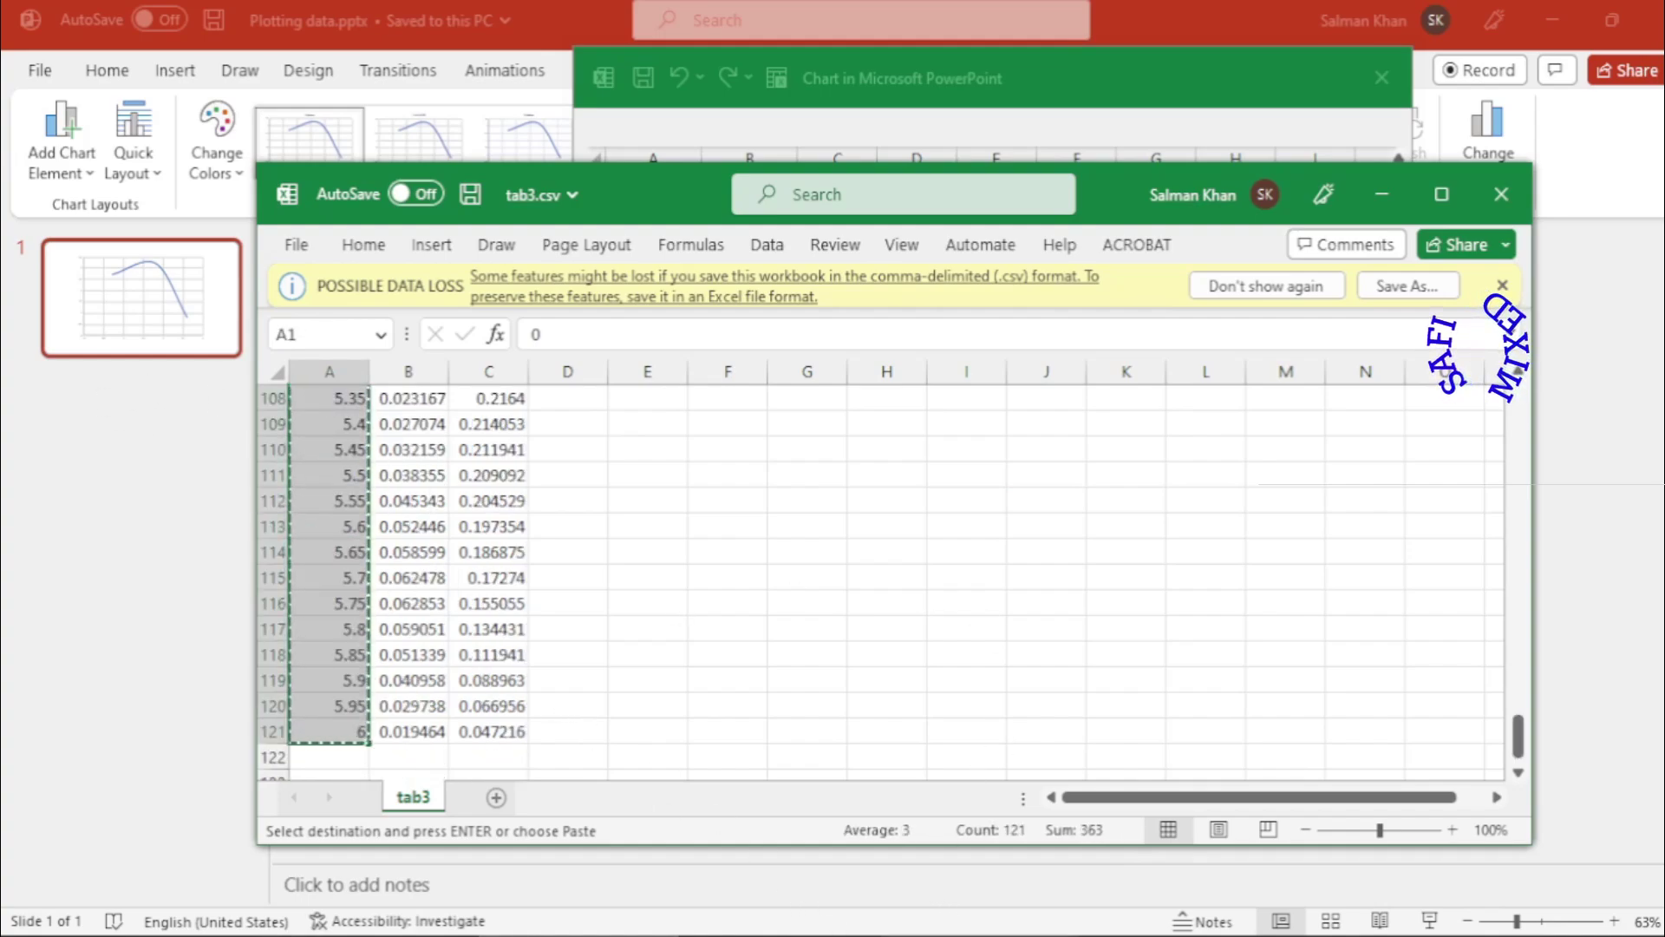
pyautogui.click(778, 932)
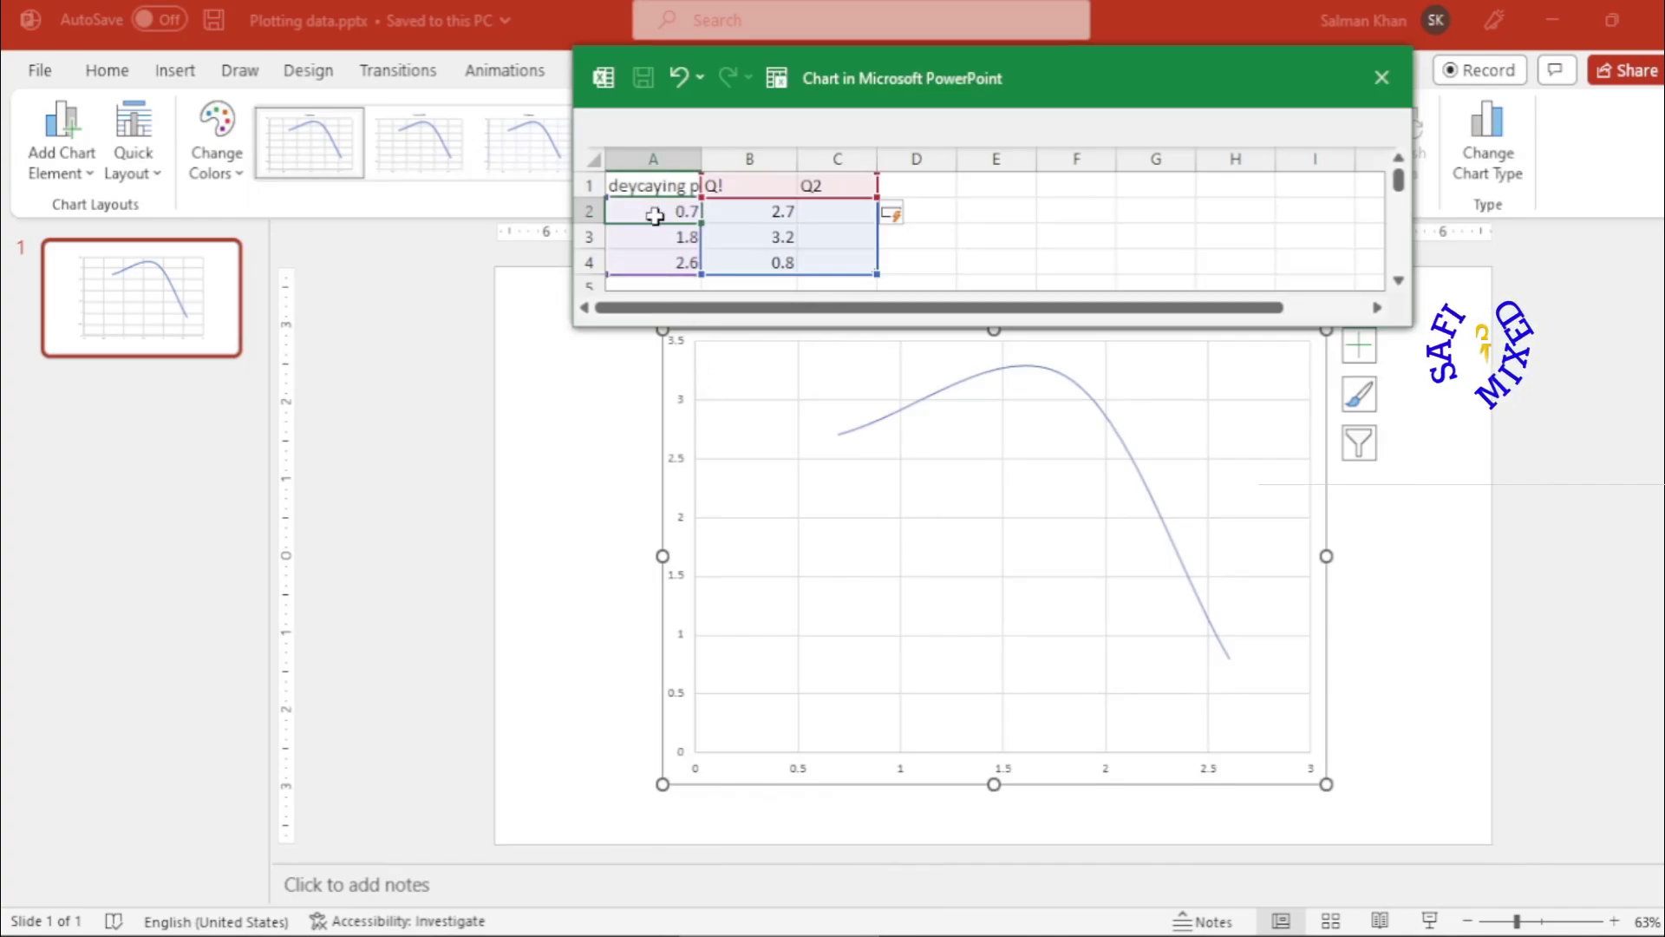
pyautogui.moveTo(655, 216); pyautogui.dragTo(655, 216)
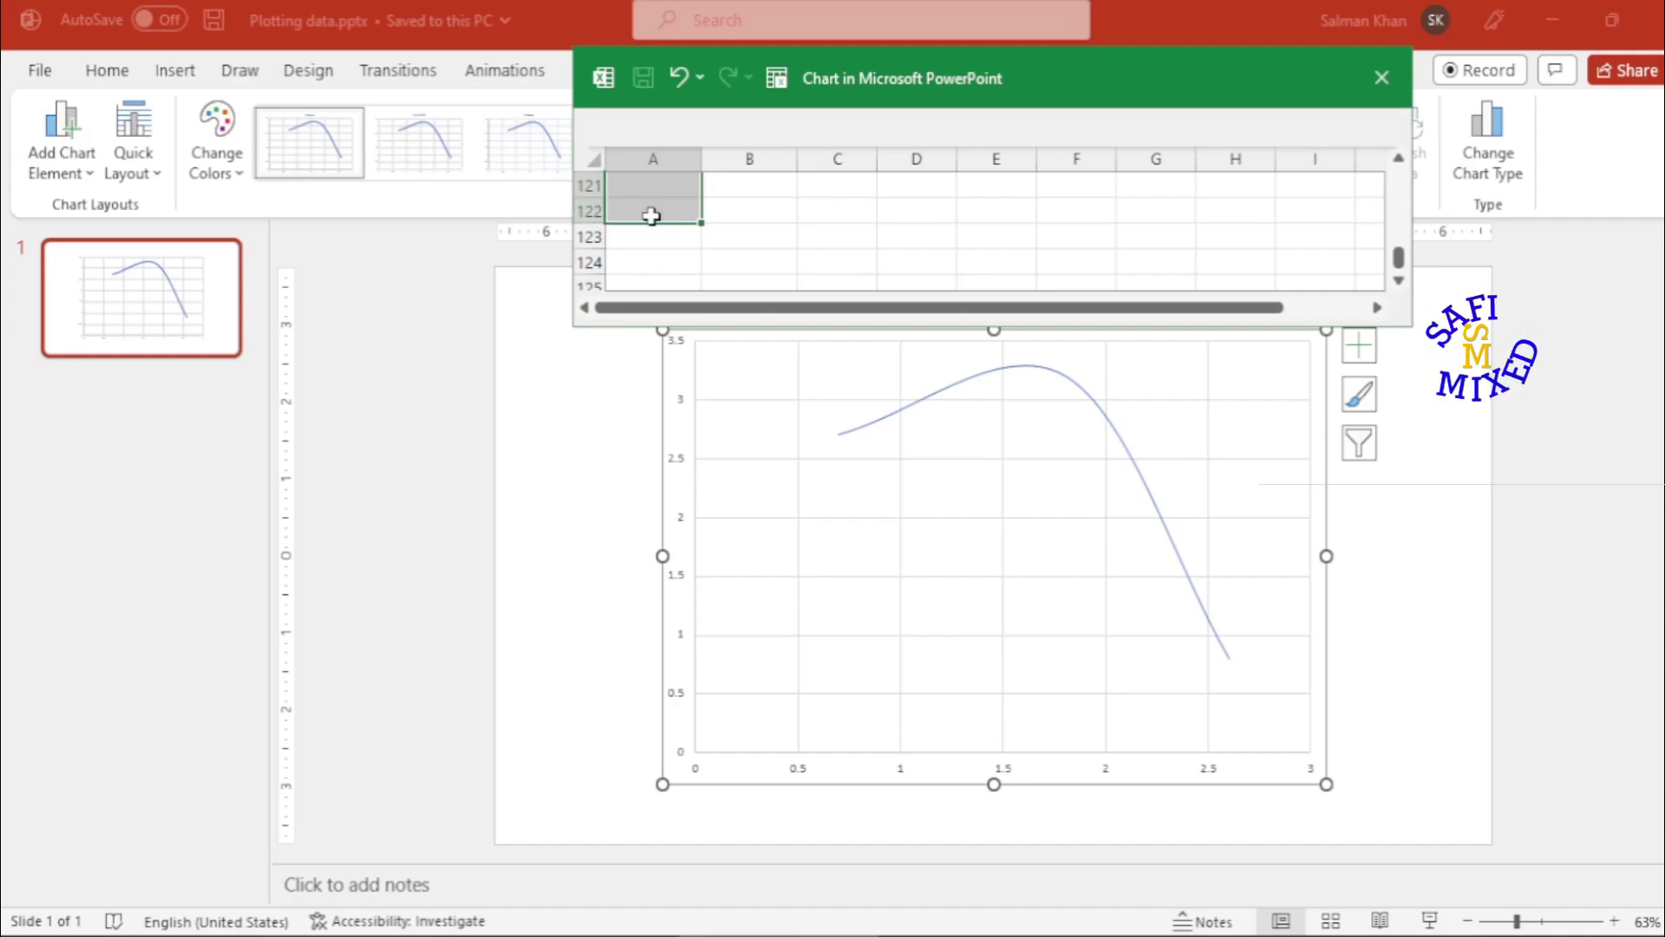
pyautogui.hotkey('ctrl', 'v')
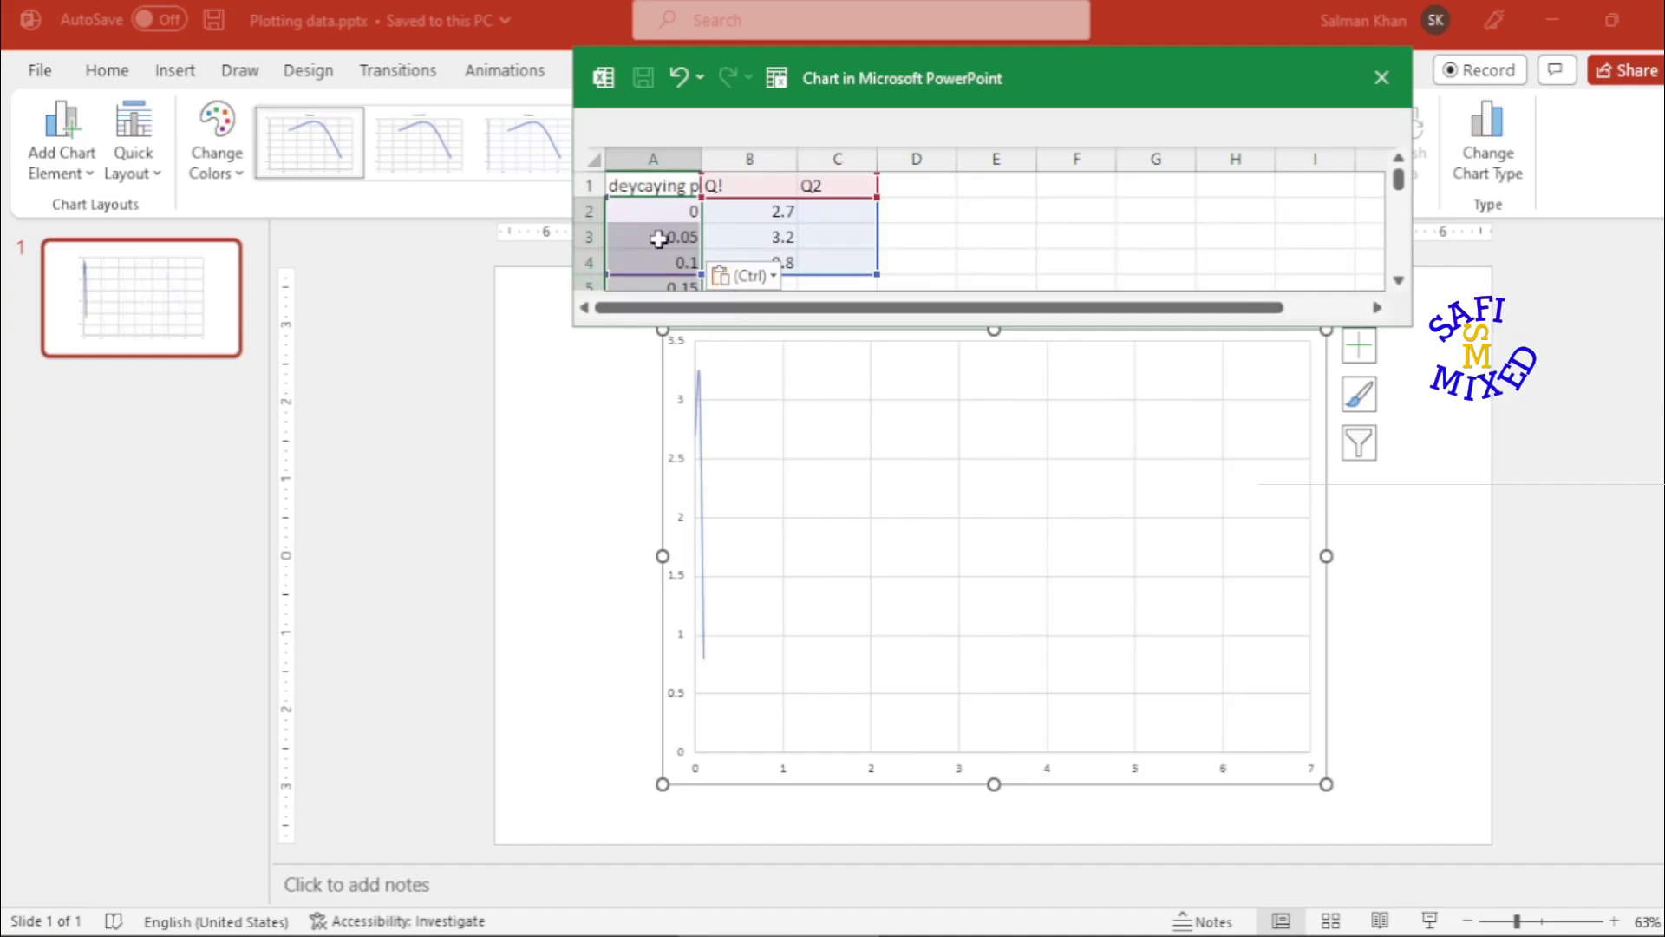
# Paste tab3.csv's column B values into the Q! column, cells B2:B122.
pyautogui.click(755, 211)
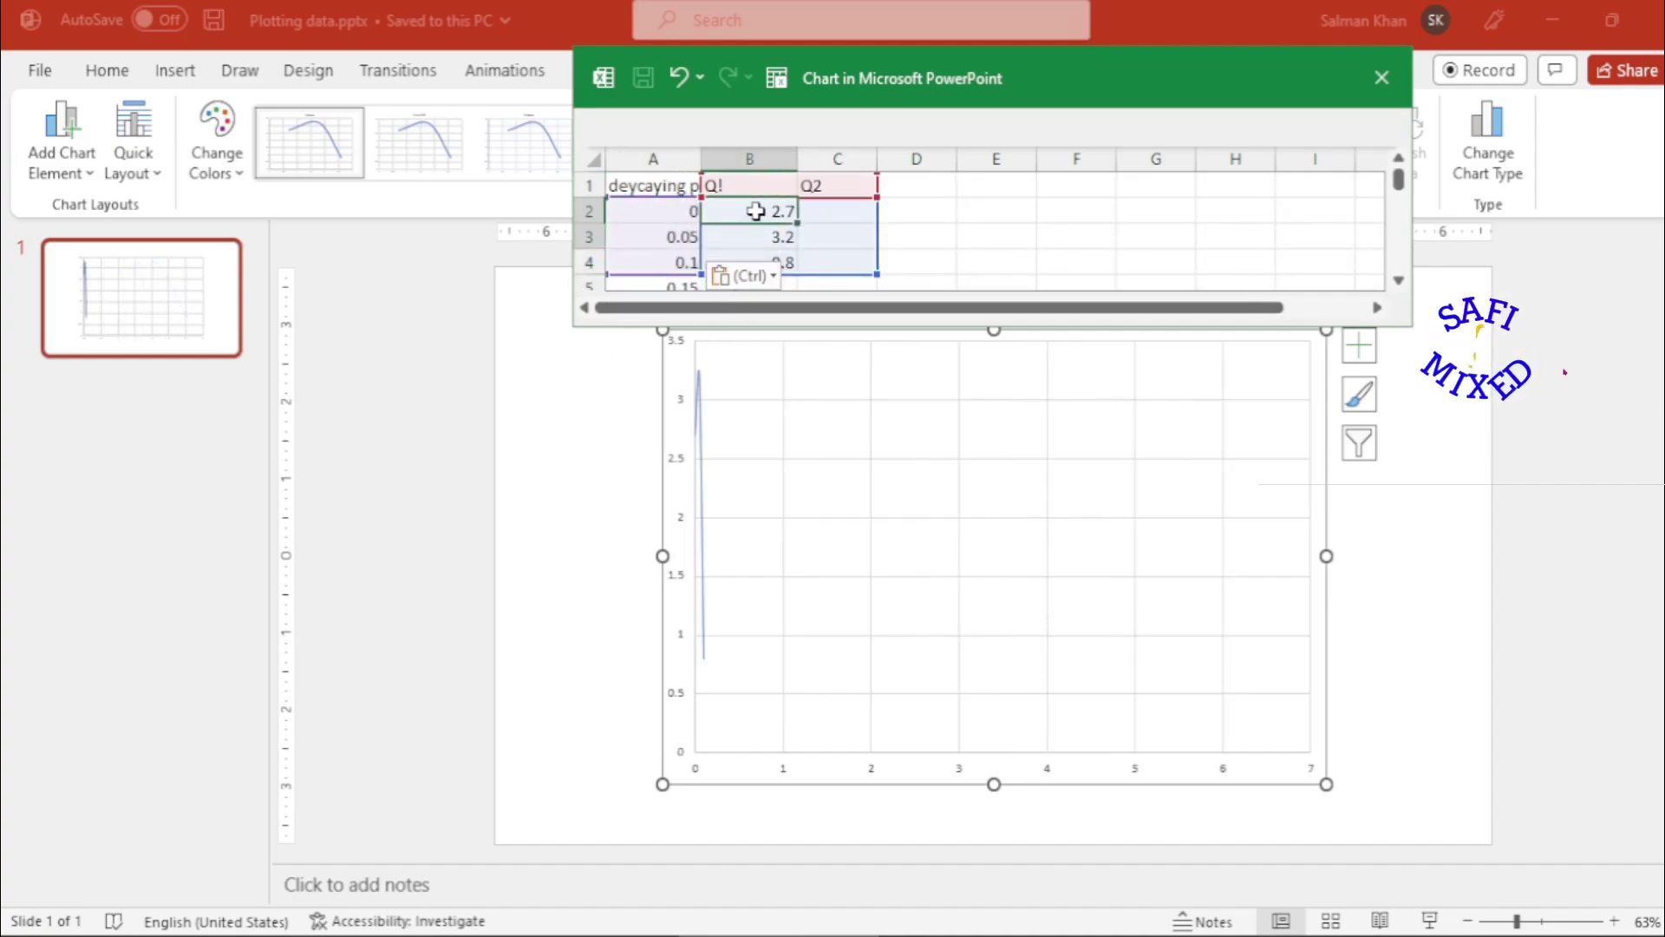
pyautogui.hotkey('shift', 'Down')
pyautogui.hotkey('shift', 'Down')
pyautogui.hotkey('shift', 'Down')
pyautogui.hotkey('shift', 'Down')
pyautogui.hotkey('shift', 'Down')
pyautogui.hotkey('shift', 'Down')
pyautogui.hotkey('shift', 'Down')
pyautogui.hotkey('shift', 'Down')
pyautogui.hotkey('shift', 'Down')
pyautogui.hotkey('shift', 'Down')
pyautogui.hotkey('shift', 'Down')
pyautogui.hotkey('shift', 'Down')
pyautogui.hotkey('shift', 'Down')
pyautogui.hotkey('shift', 'Down')
pyautogui.hotkey('shift', 'Down')
pyautogui.hotkey('shift', 'Down')
pyautogui.hotkey('shift', 'Down')
pyautogui.hotkey('shift', 'Down')
pyautogui.hotkey('shift', 'Down')
pyautogui.hotkey('shift', 'Down')
pyautogui.hotkey('alt', 'Tab')
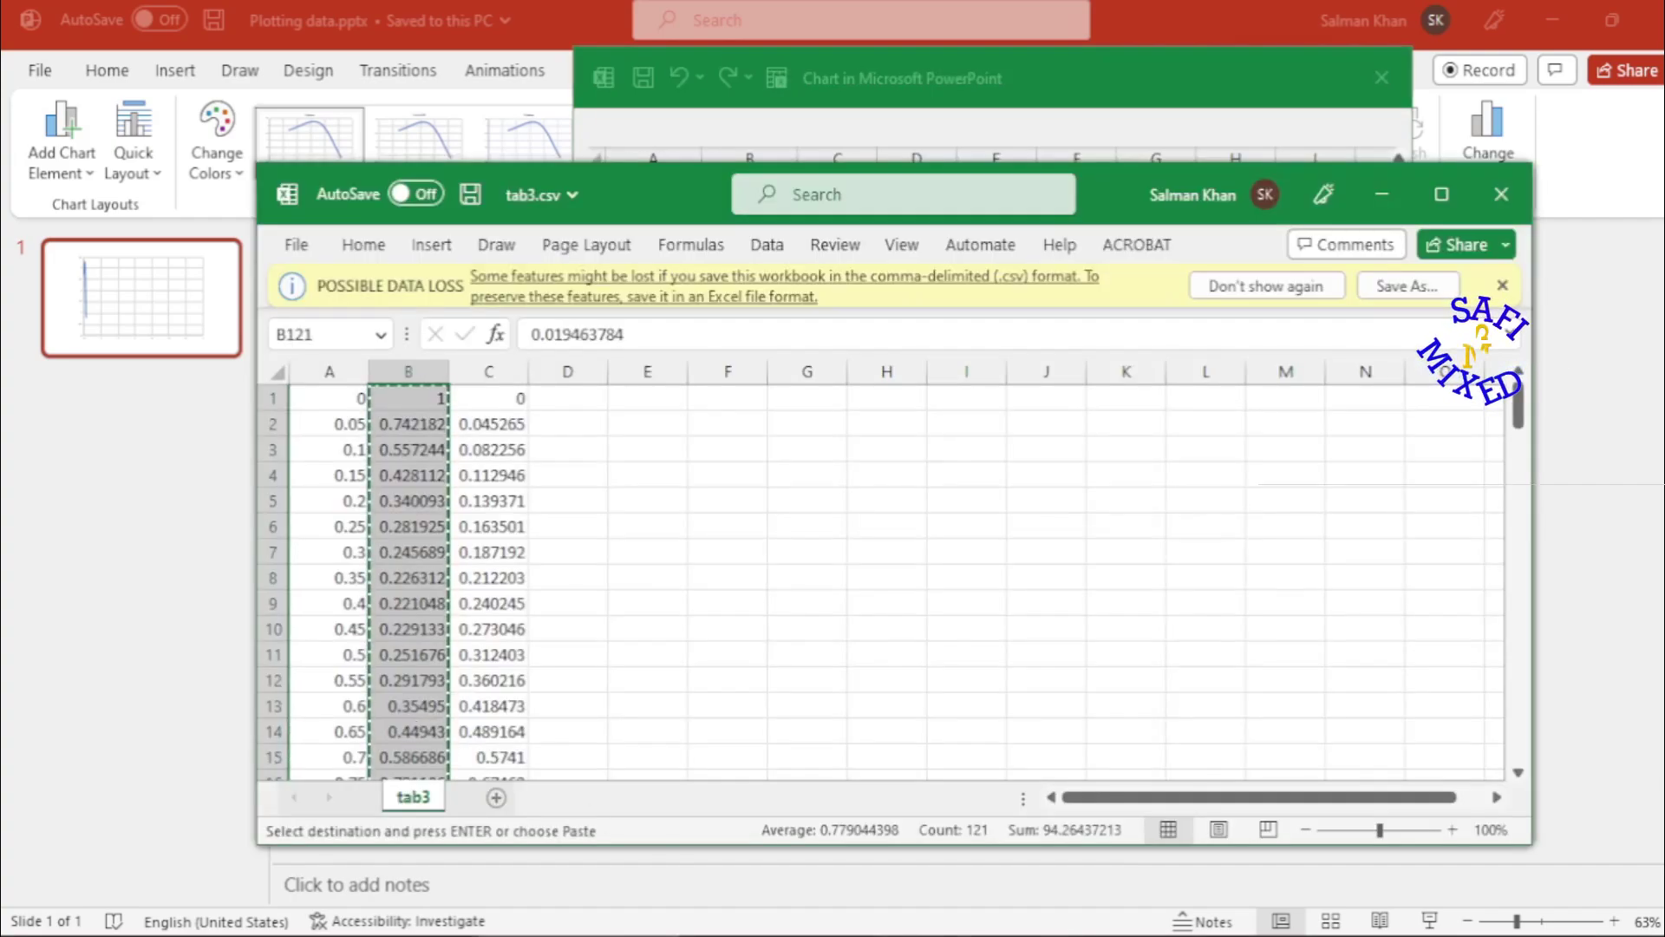
pyautogui.hotkey('alt', 'Tab')
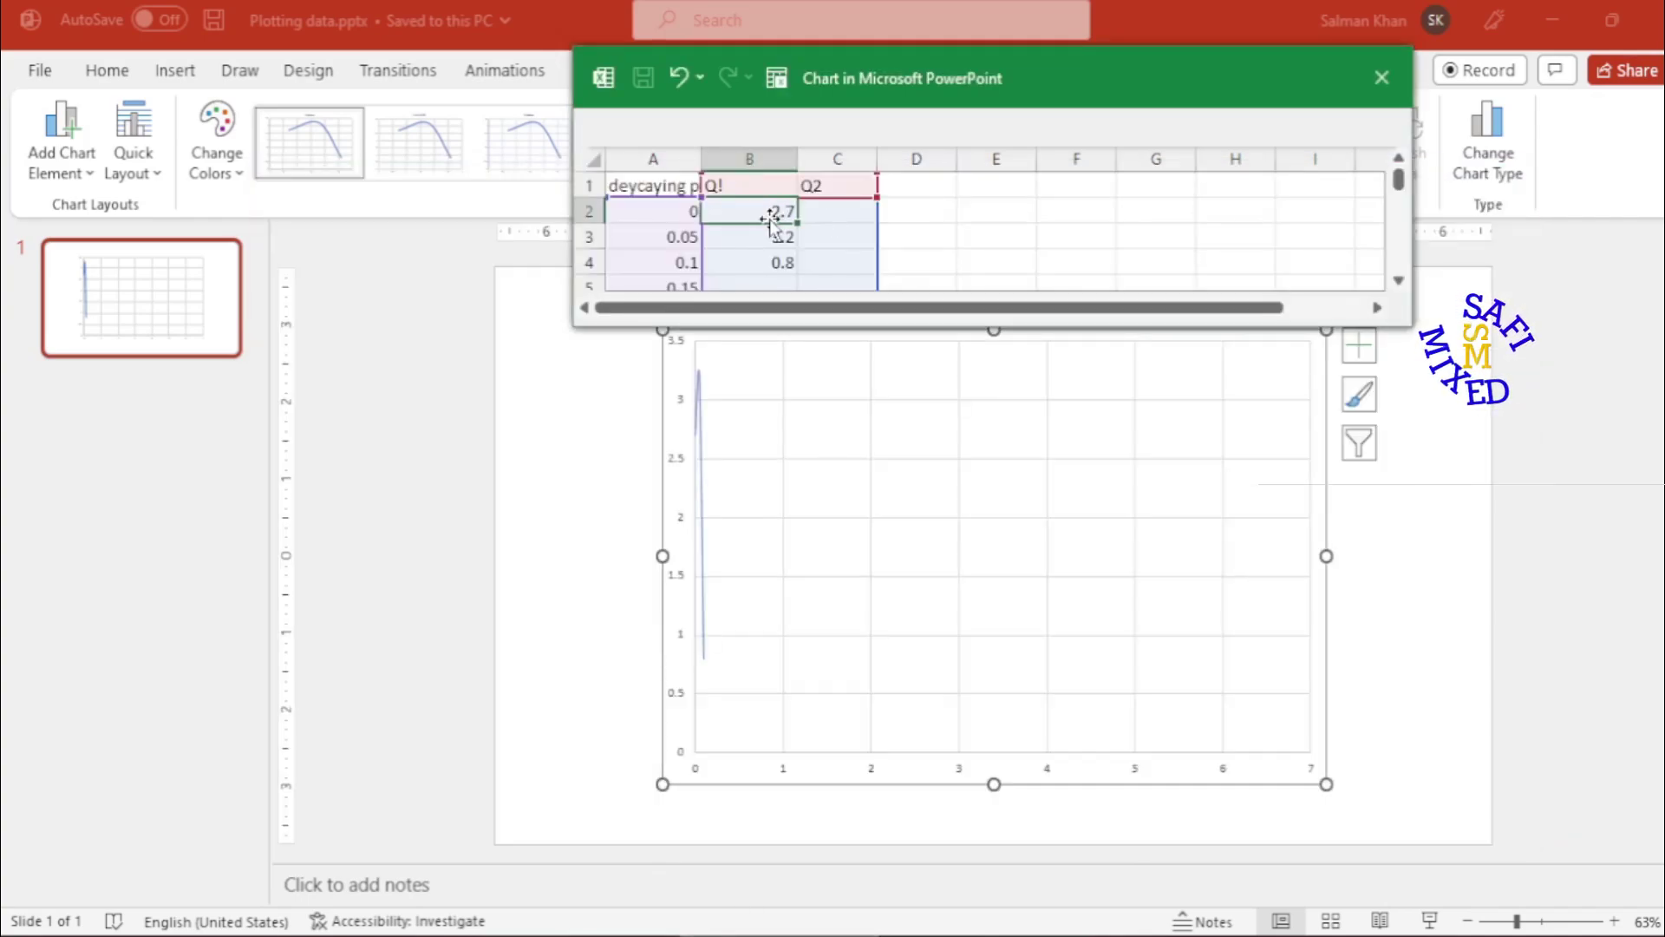
pyautogui.scroll(-15, 770, 219)
pyautogui.moveTo(769, 219); pyautogui.dragTo(769, 218)
pyautogui.scroll(-20, 770, 218)
pyautogui.scroll(-2, 769, 219)
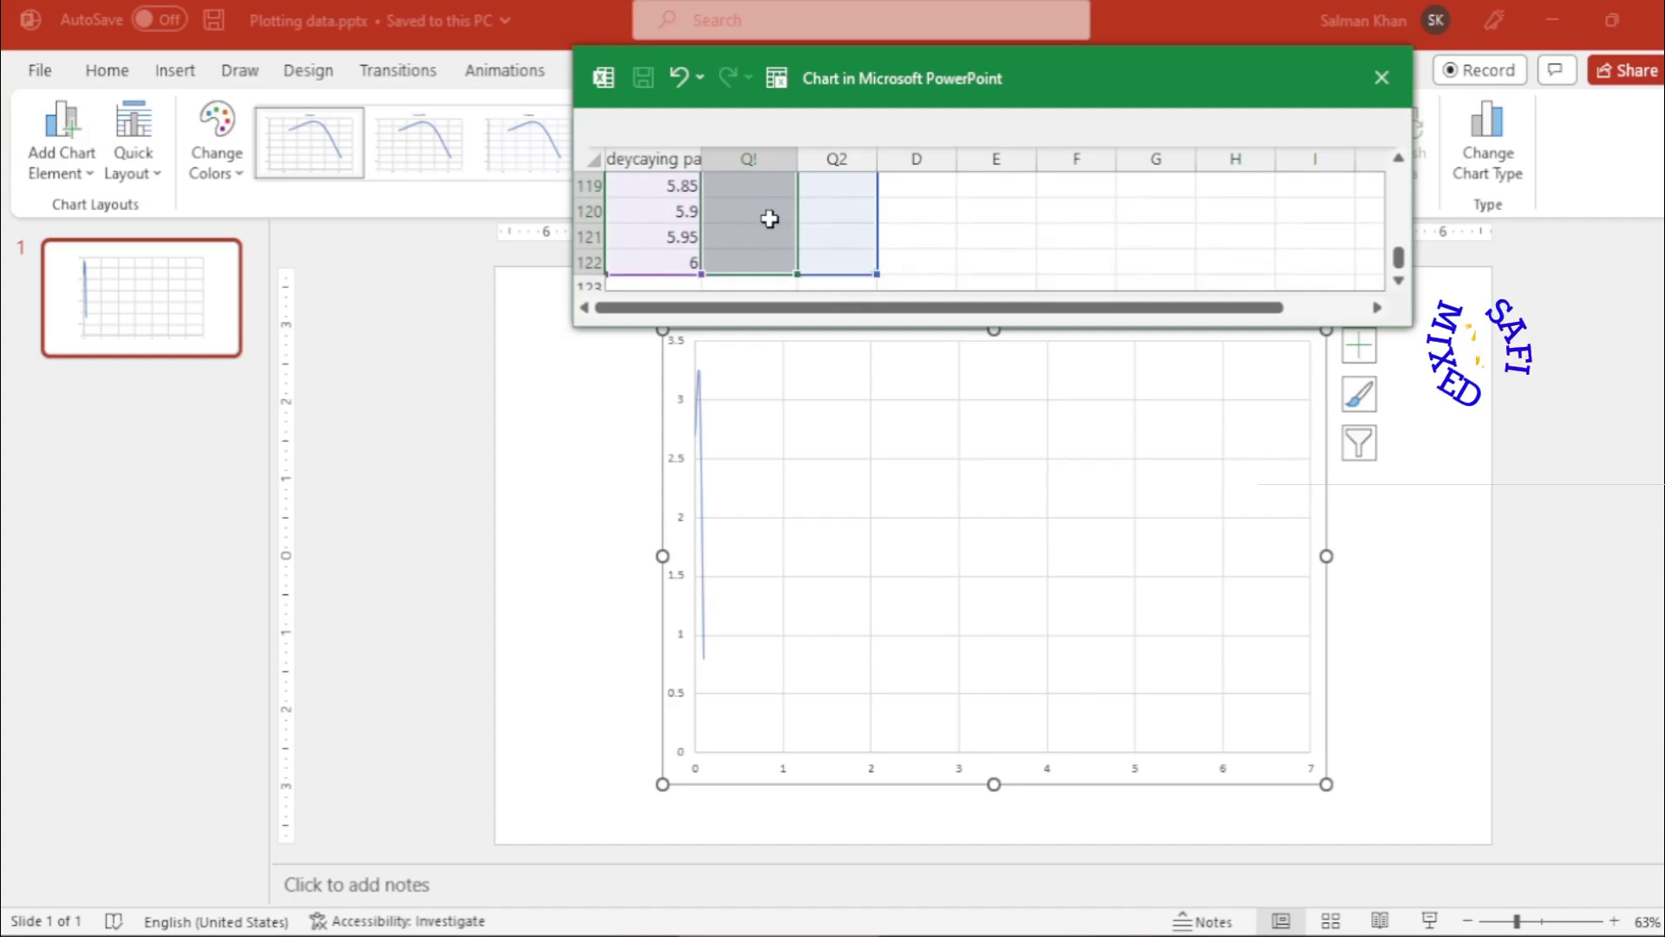
pyautogui.hotkey('ctrl', 'v')
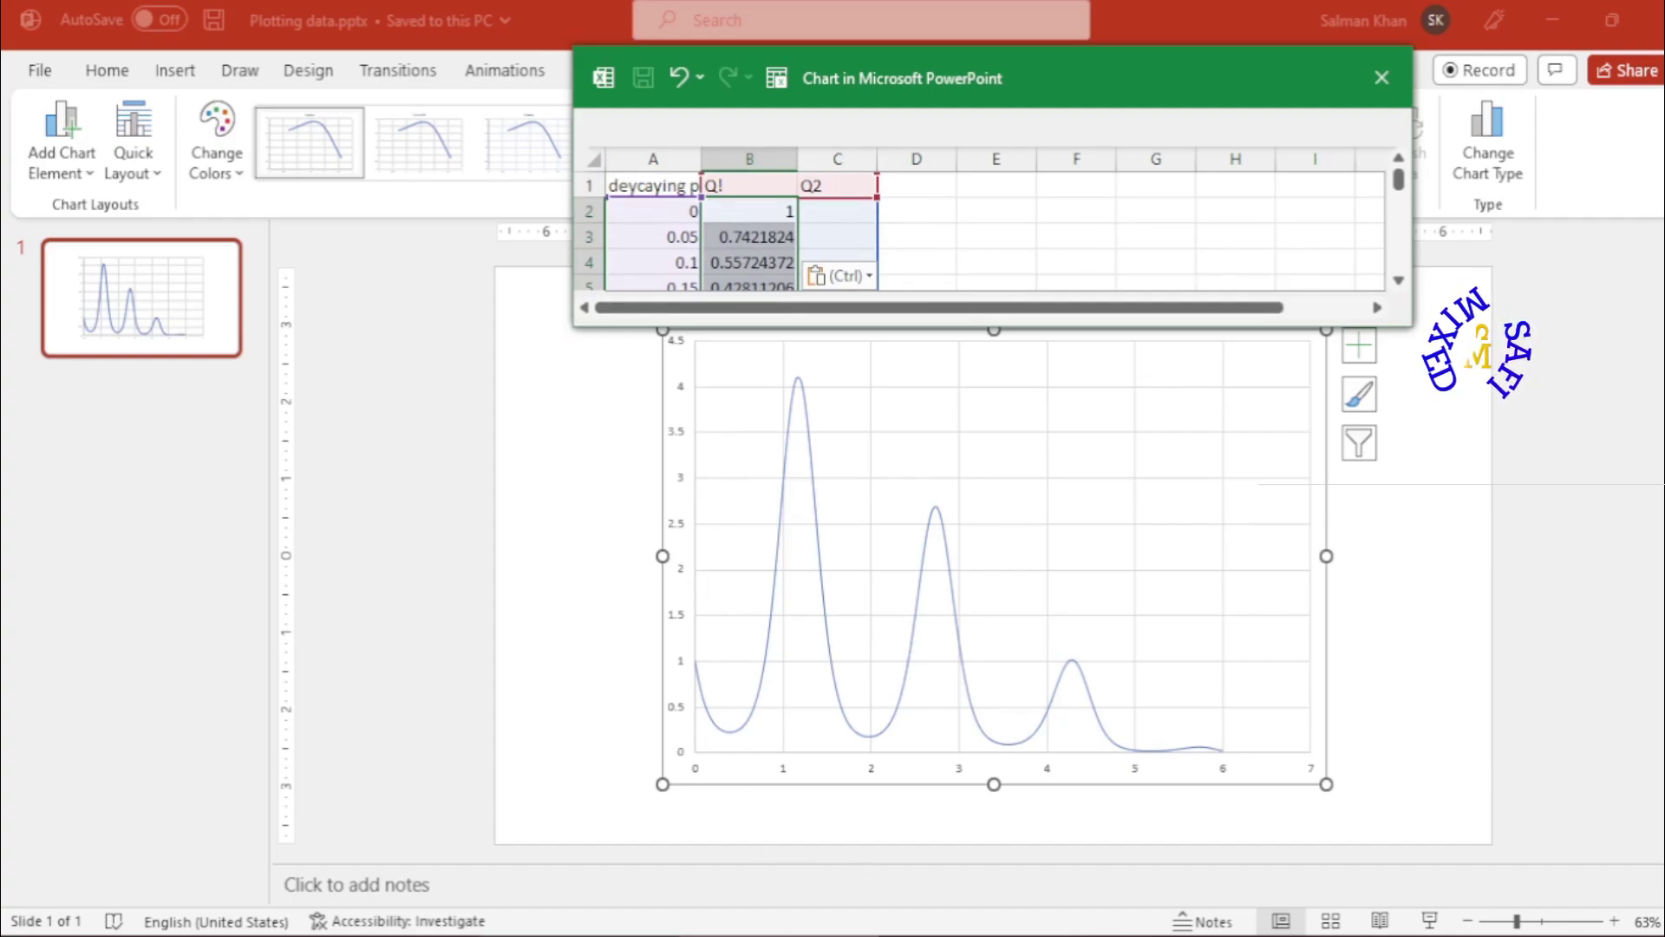
pyautogui.hotkey('alt', 'Tab')
# Paste tab3.csv's column C values into the Q2 column, then close the chart data sheet.
pyautogui.click(491, 399)
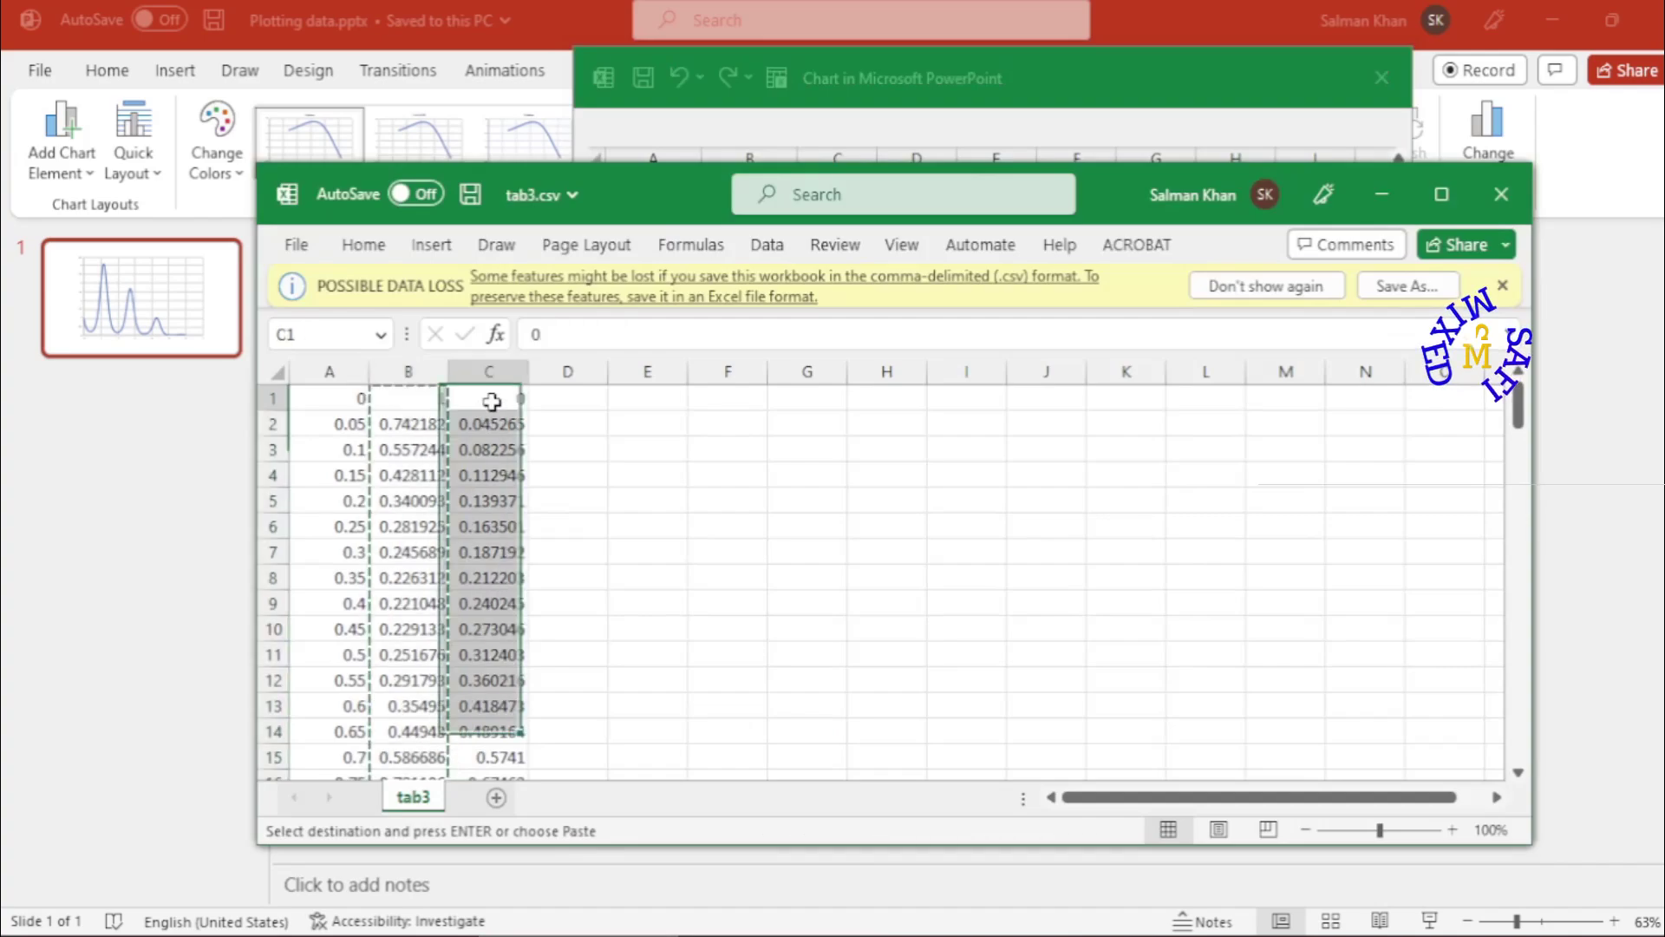
pyautogui.hotkey('alt', 'Tab')
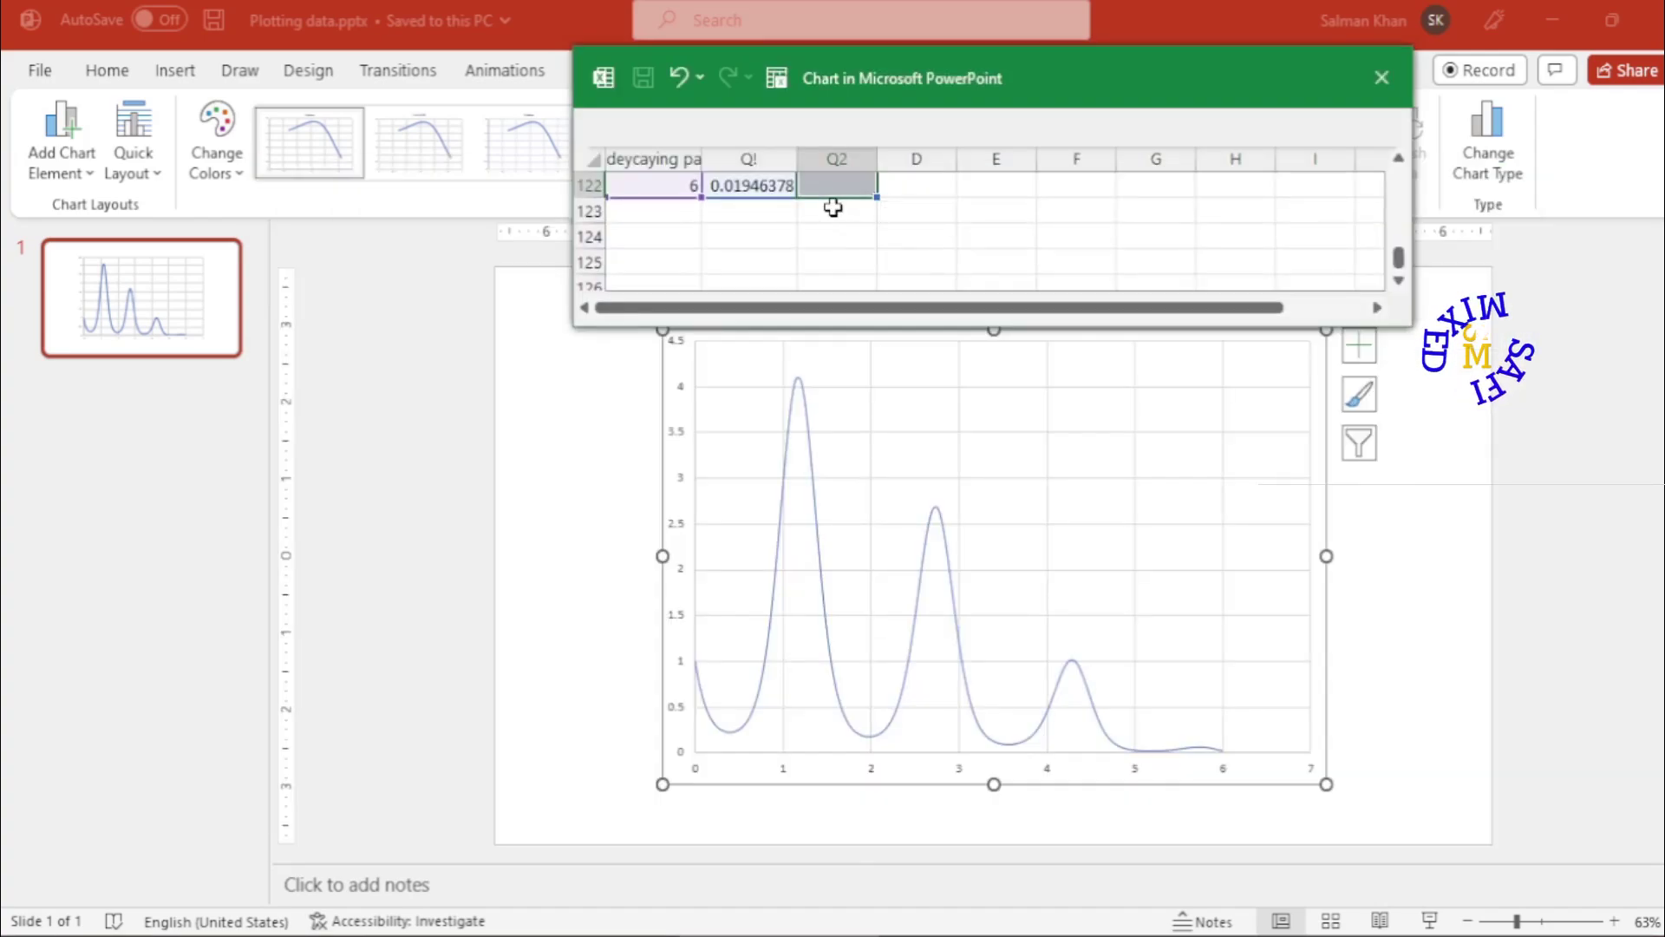
pyautogui.hotkey('ctrl', 'Up')
pyautogui.hotkey('ctrl', 'v')
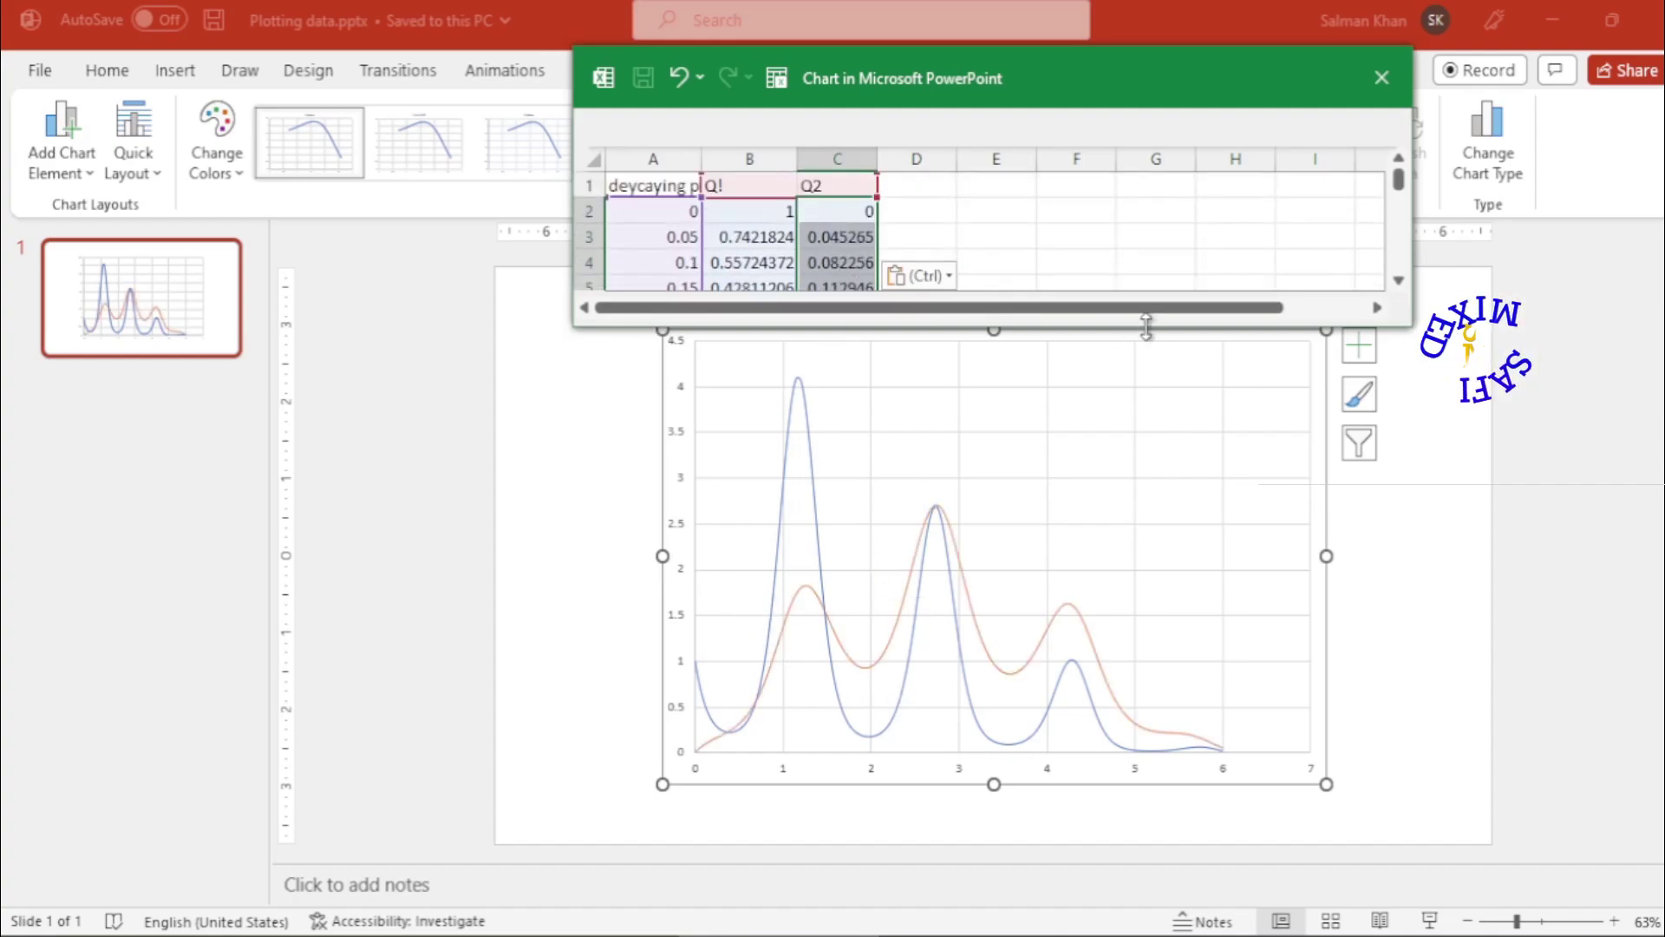
pyautogui.click(1384, 78)
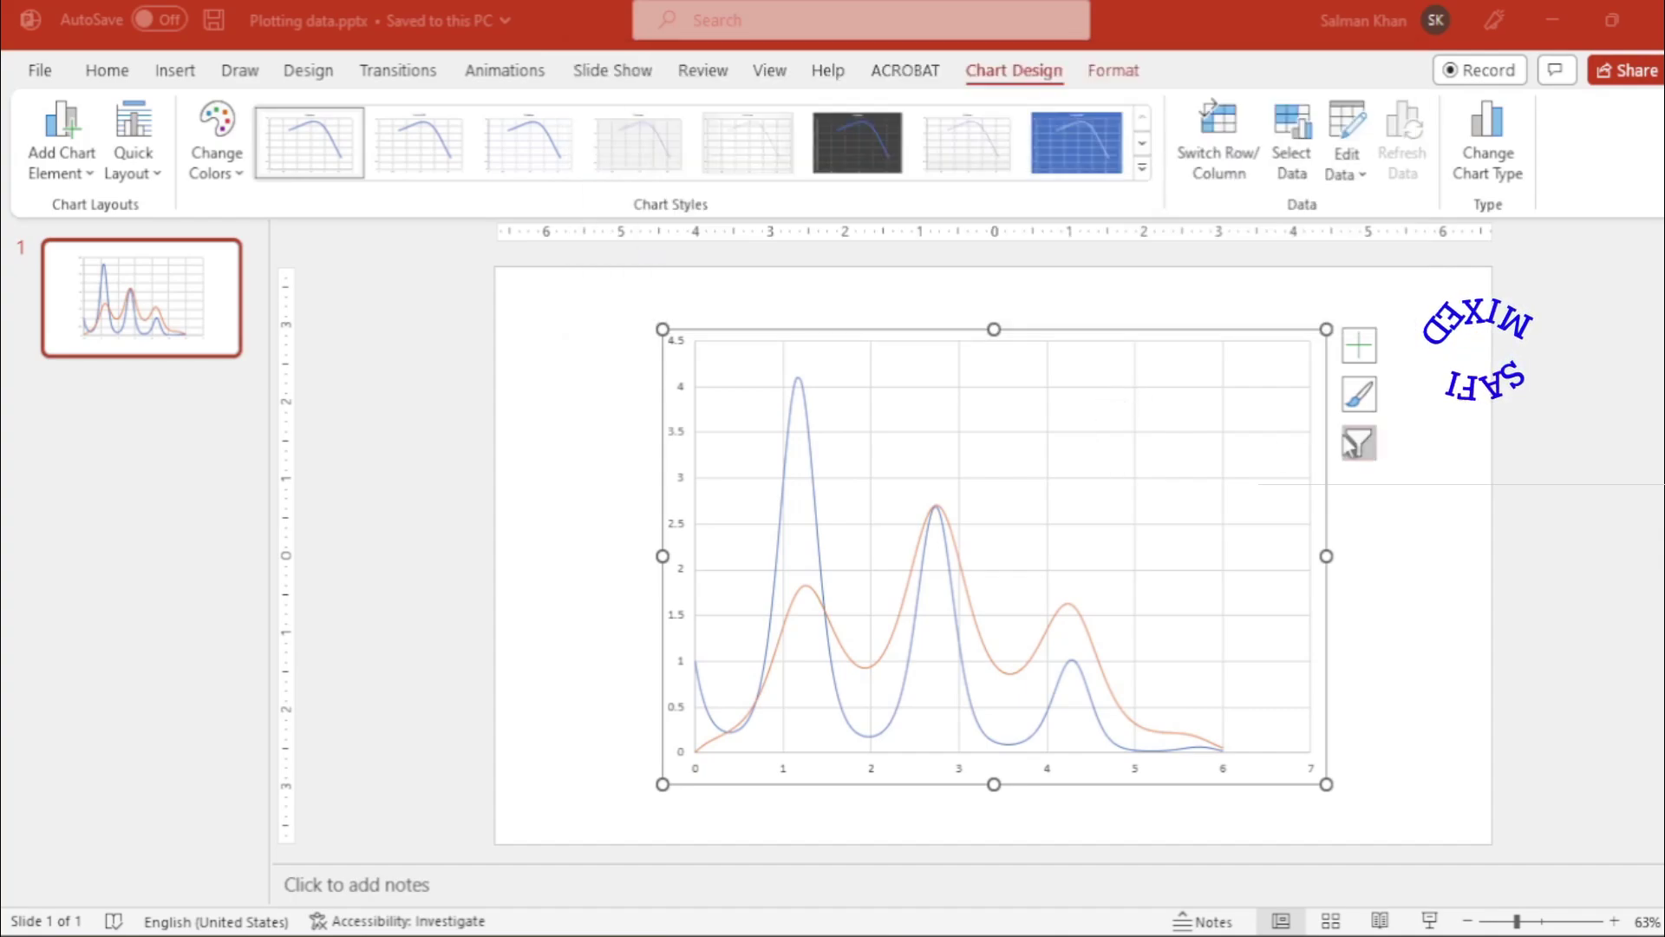
# Add a chart title and replace its placeholder with 'Quantum correlations'.
pyautogui.click(1360, 347)
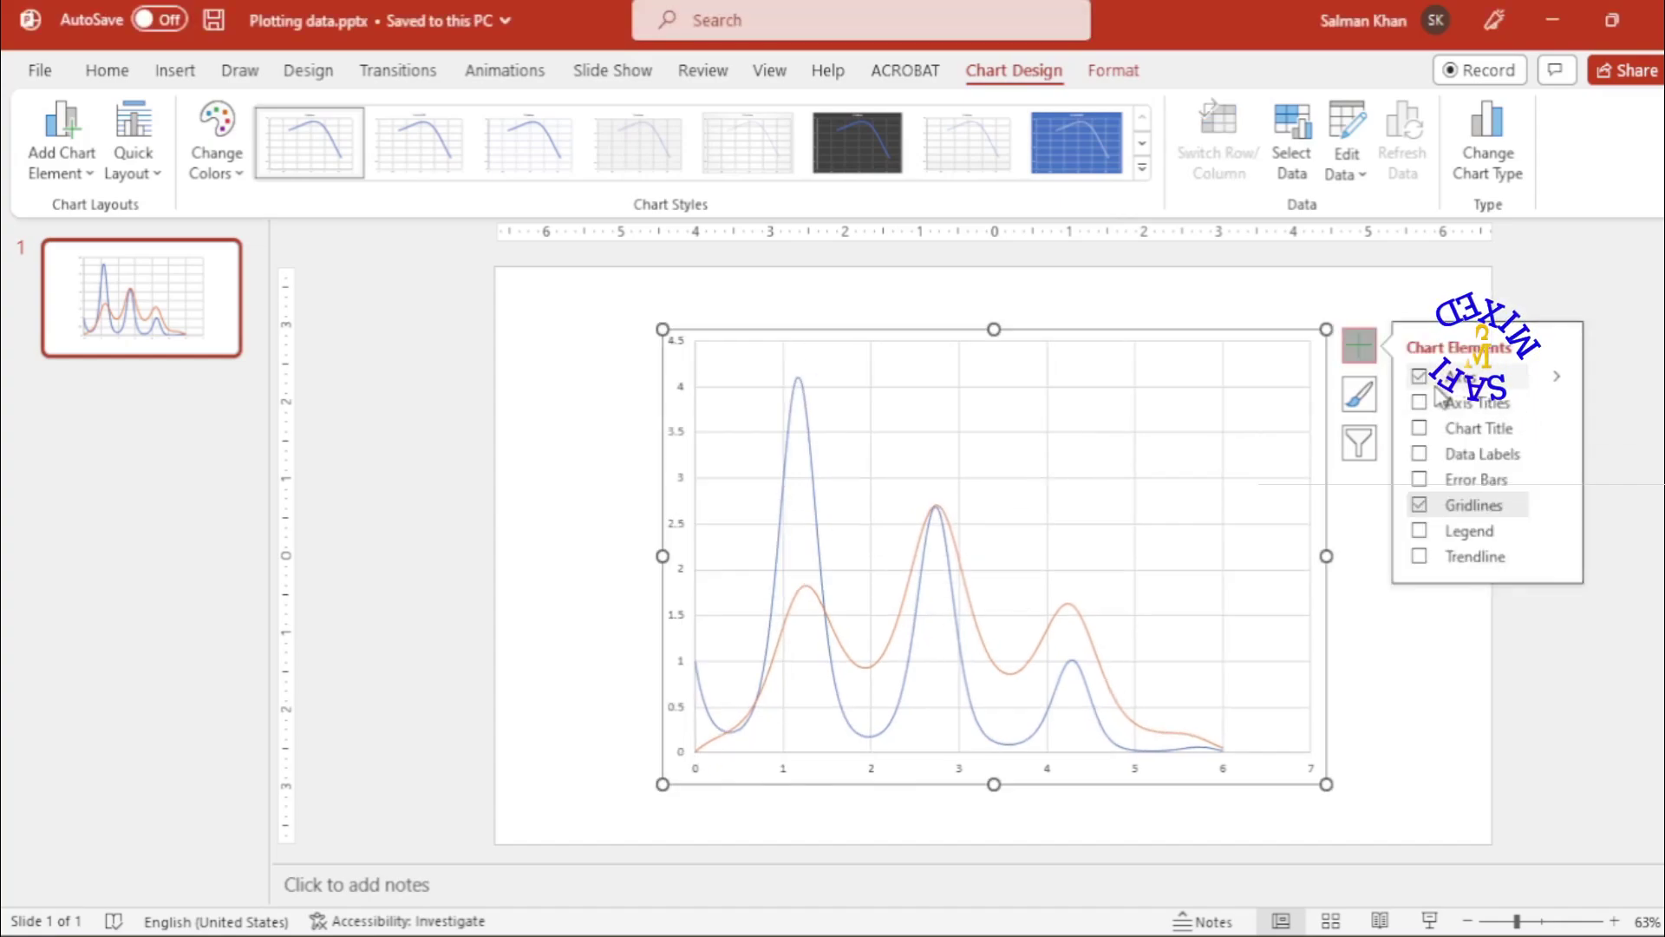
pyautogui.click(1419, 430)
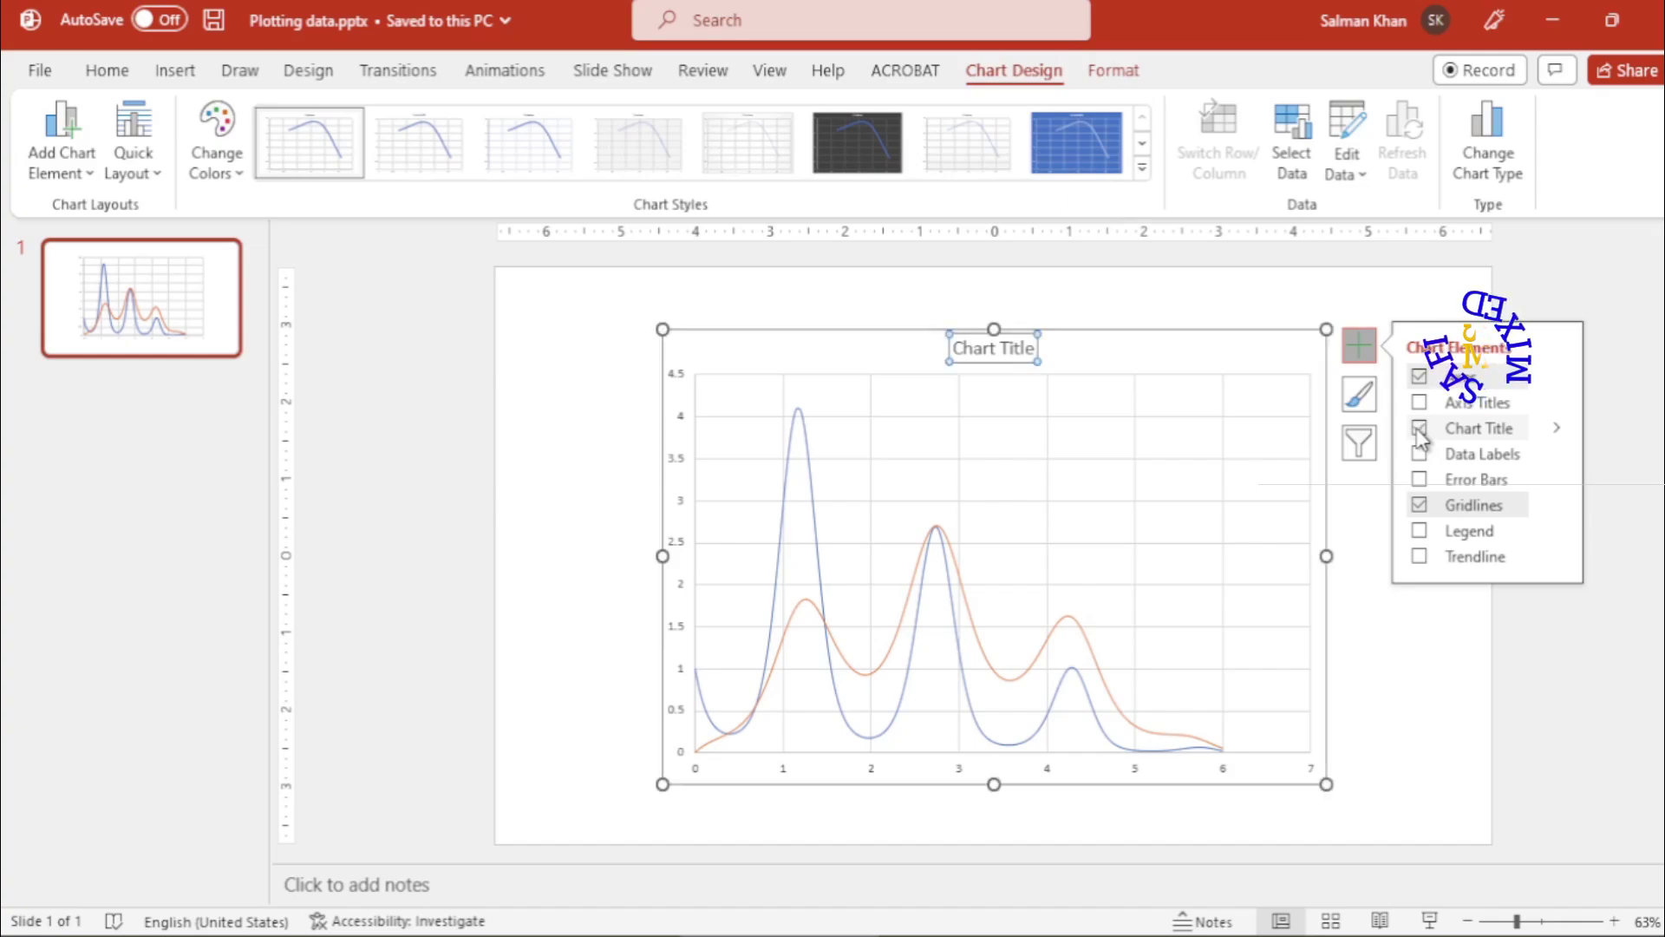
pyautogui.doubleClick(1005, 352)
pyautogui.tripleClick(1004, 354)
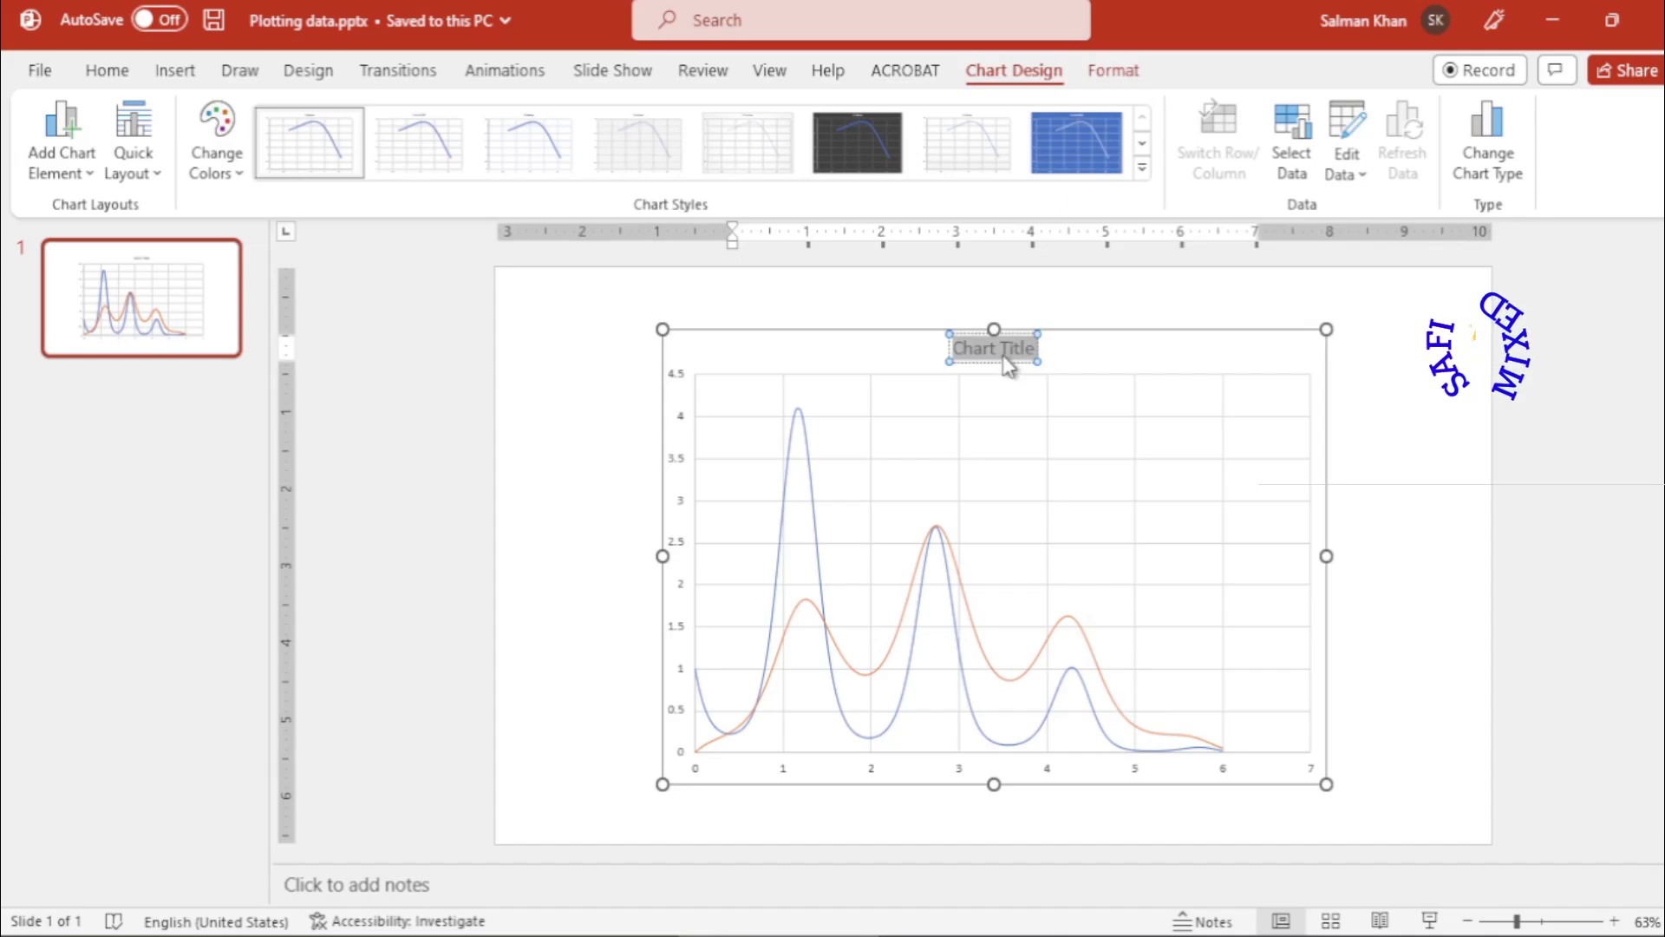
pyautogui.write('Quantum c')
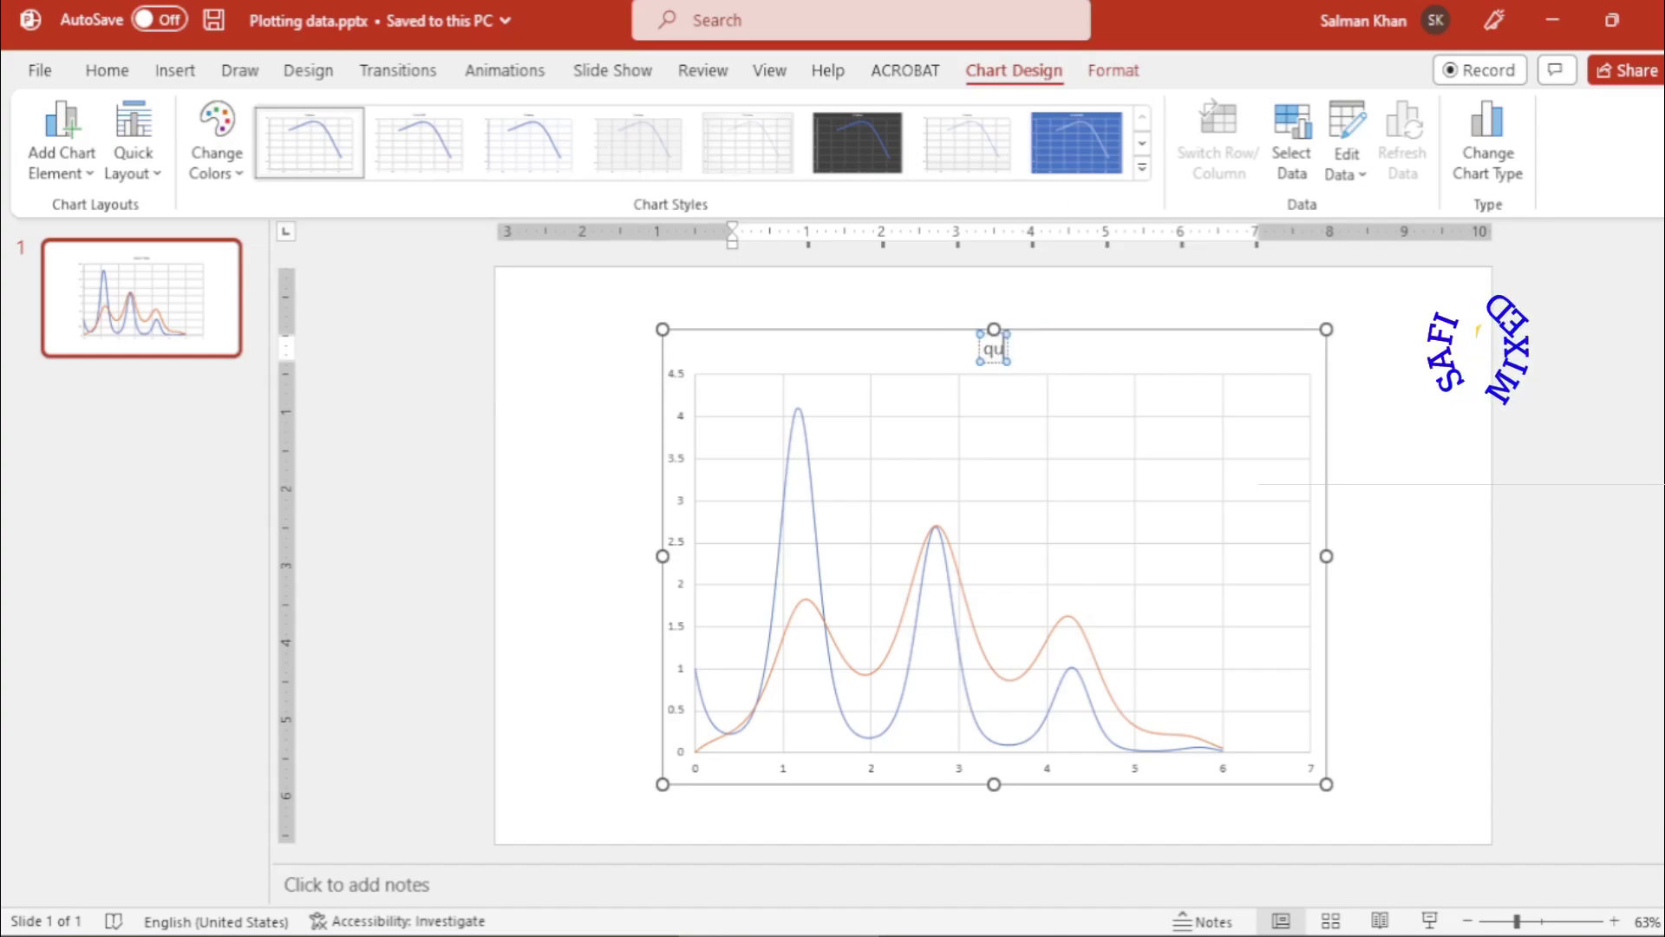
pyautogui.write('orrelations')
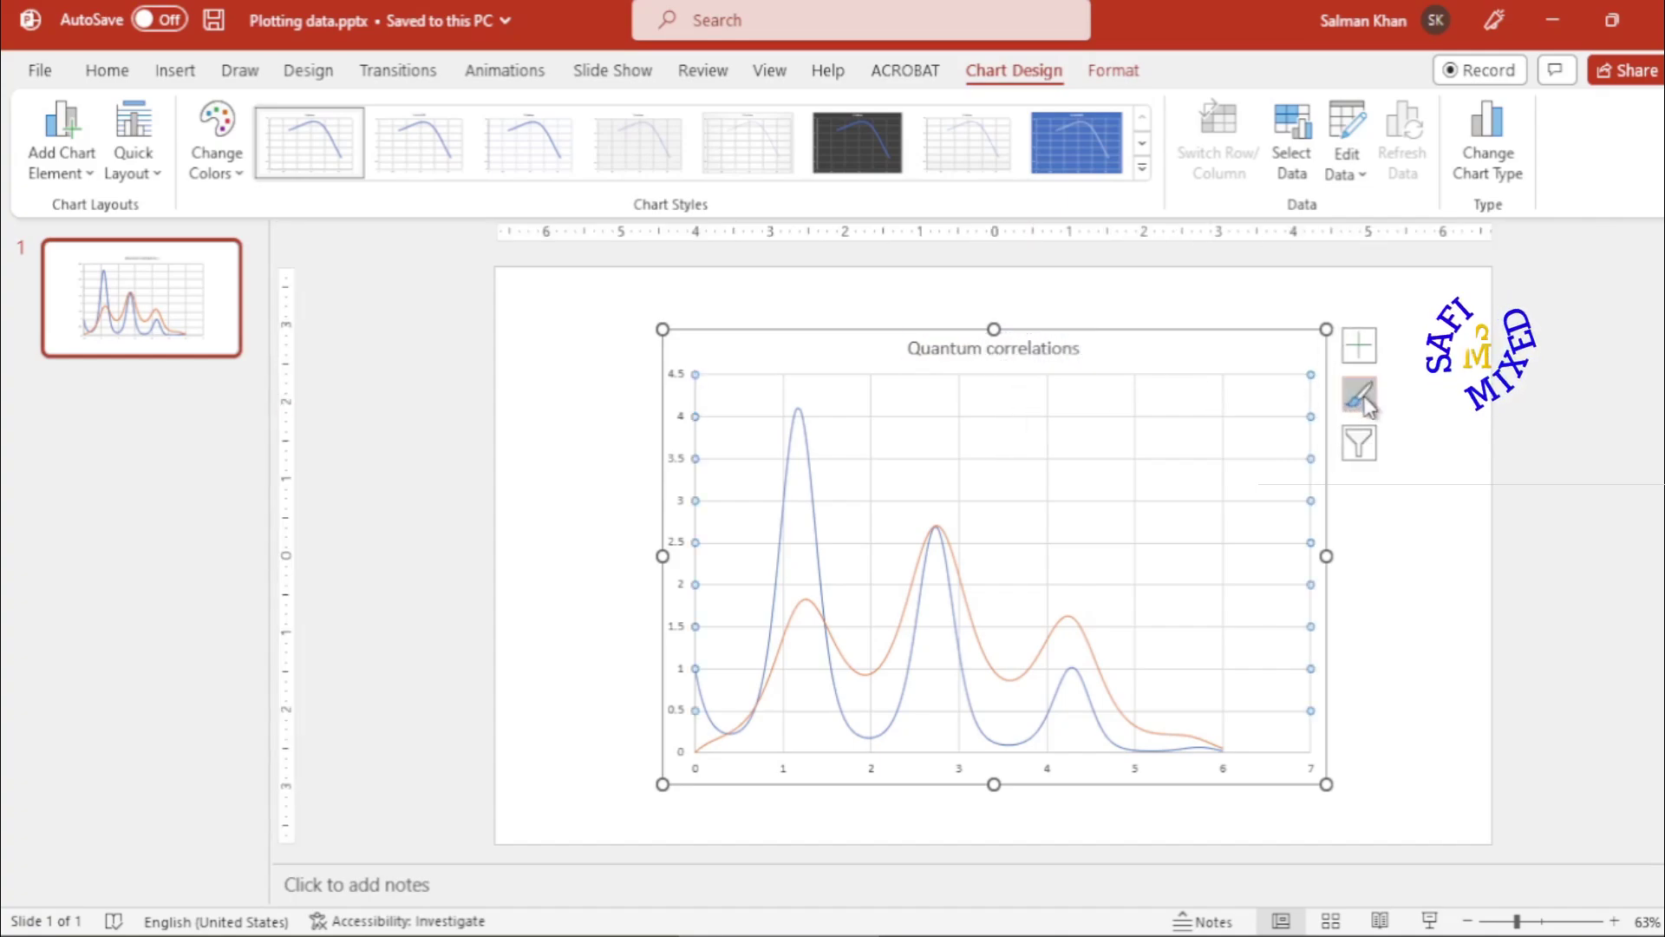
pyautogui.click(1360, 397)
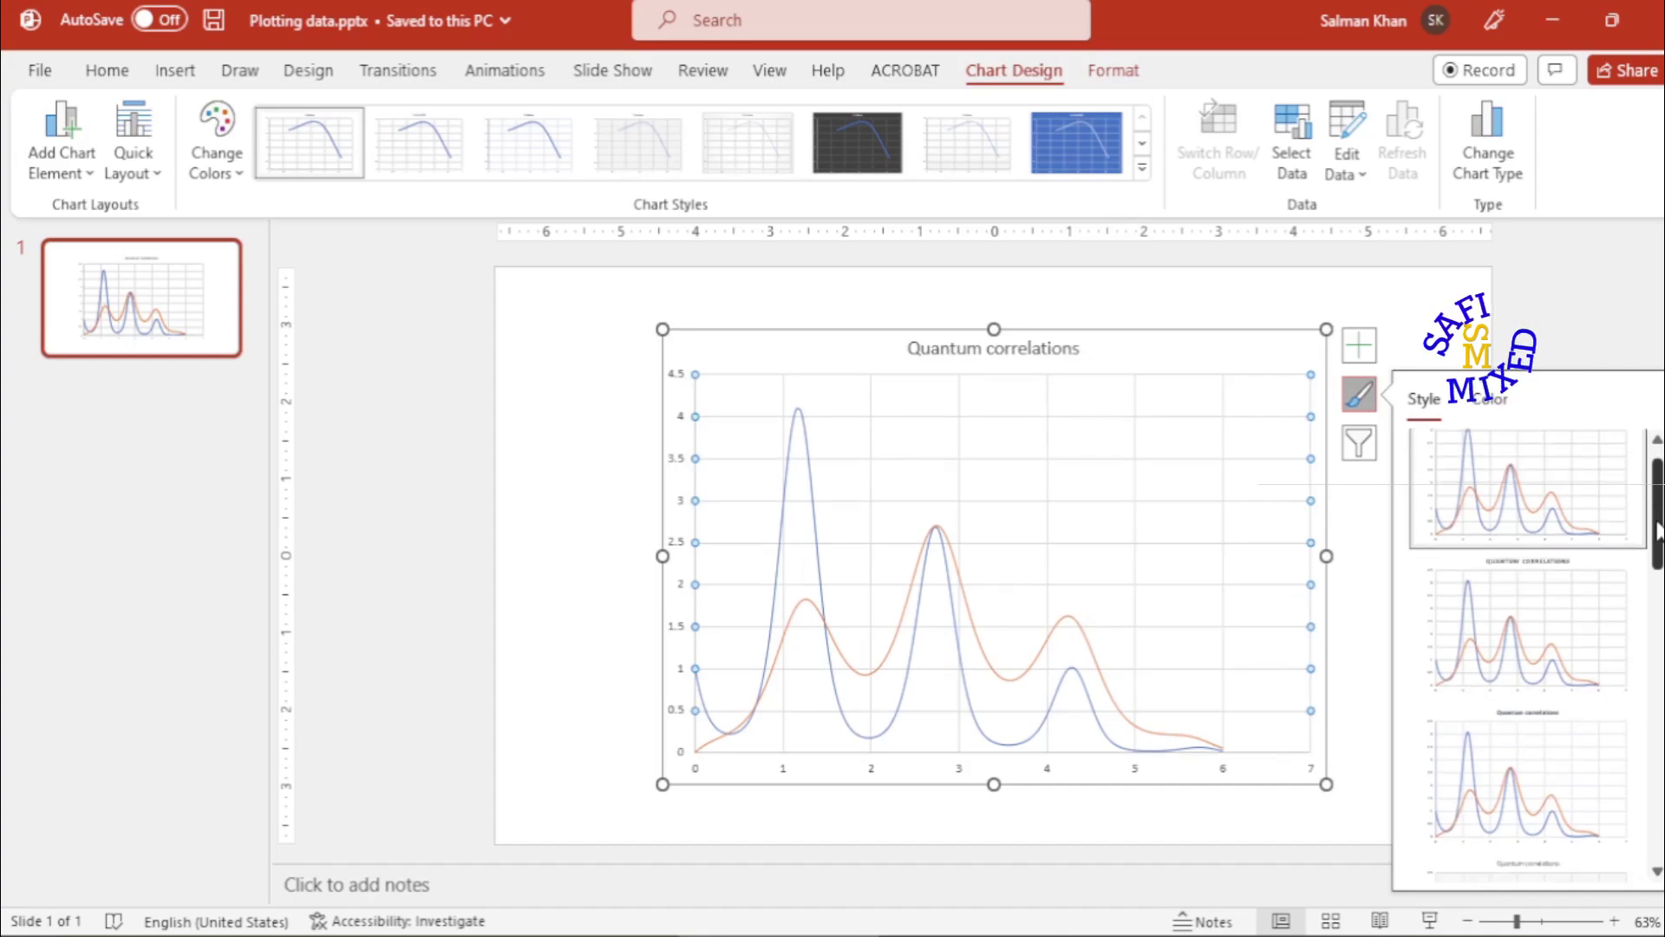
pyautogui.scroll(-5, 1528, 659)
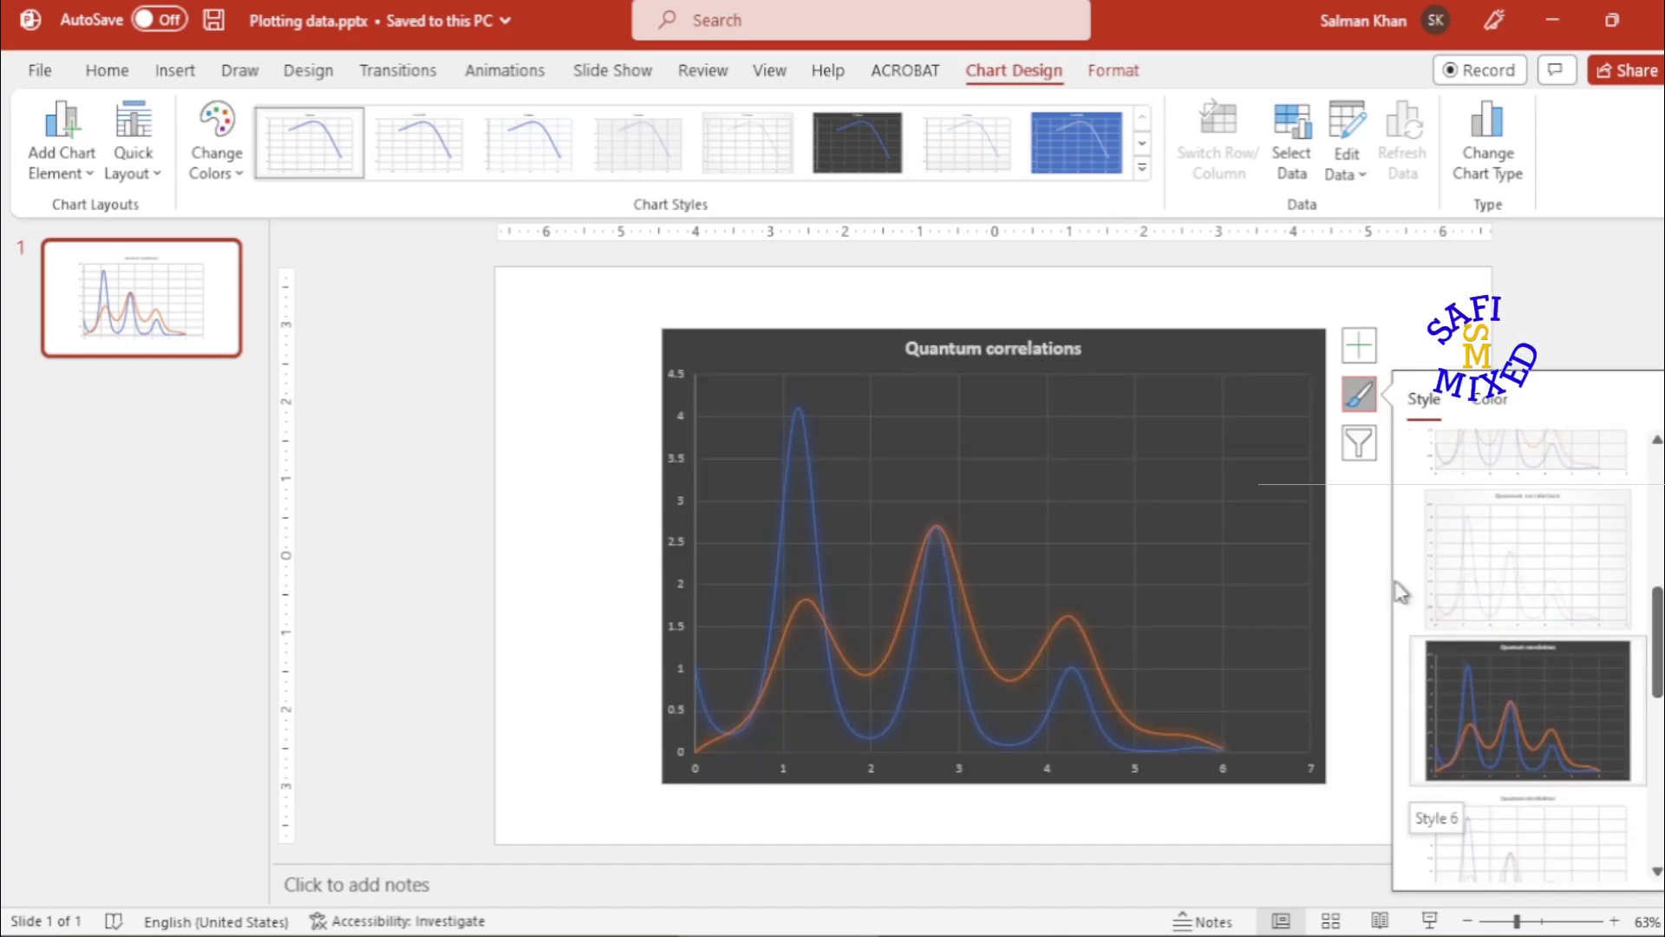
pyautogui.click(1025, 494)
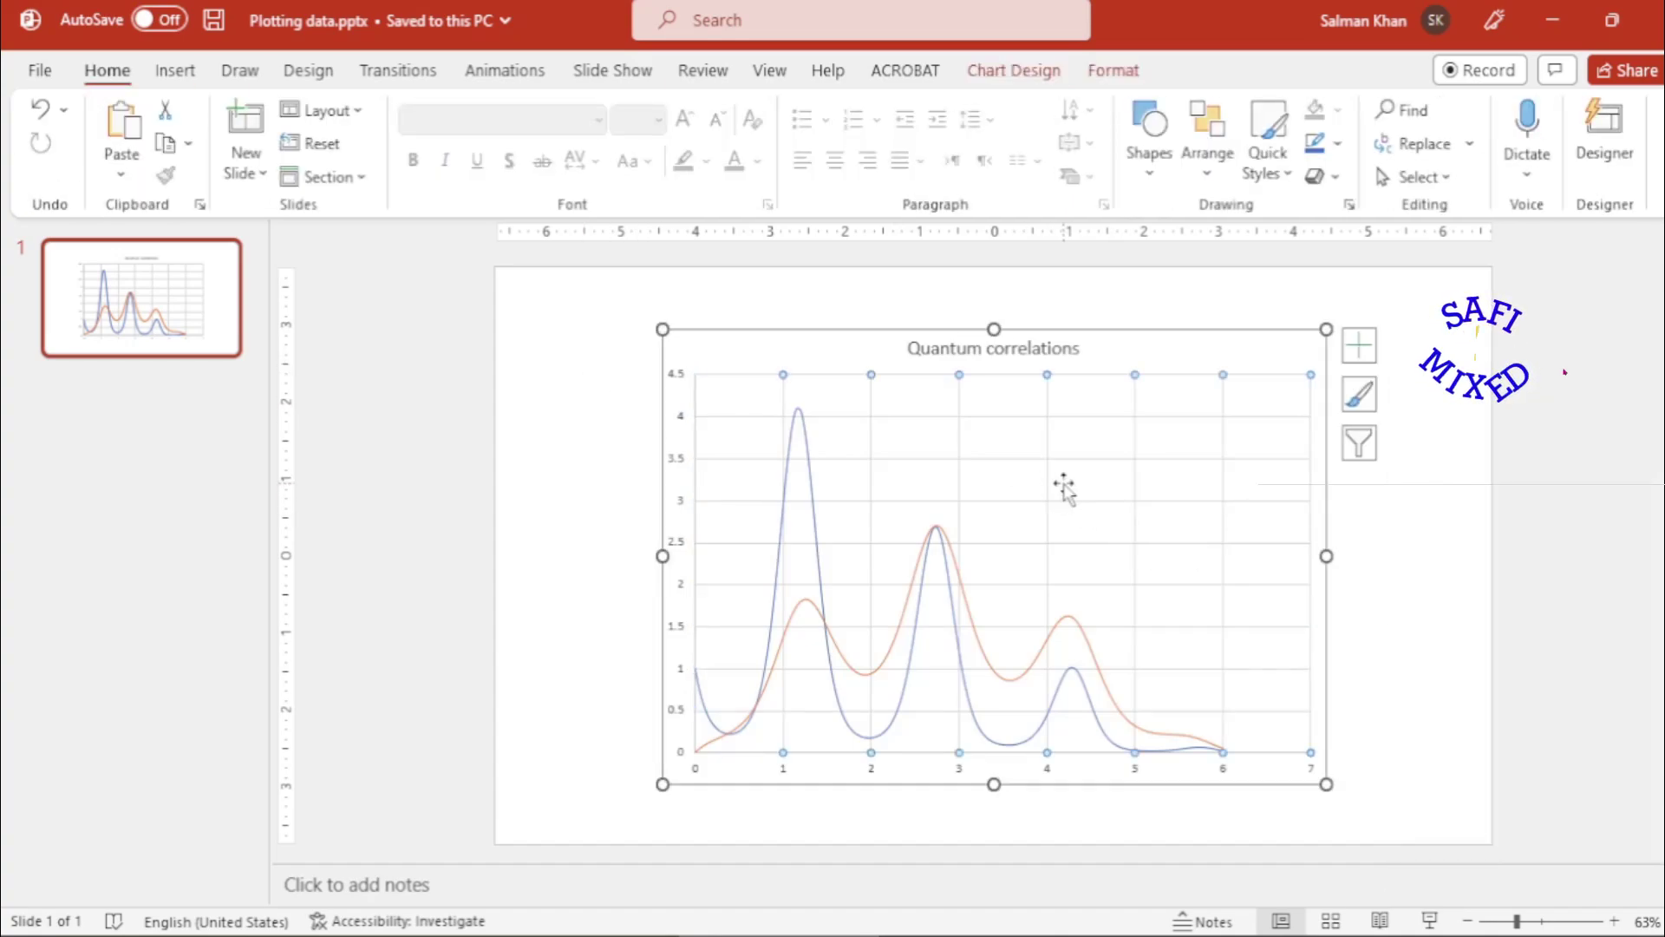
# Change the chart type to X Y Scatter with Smooth Lines and Markers.
pyautogui.rightClick(1065, 489)
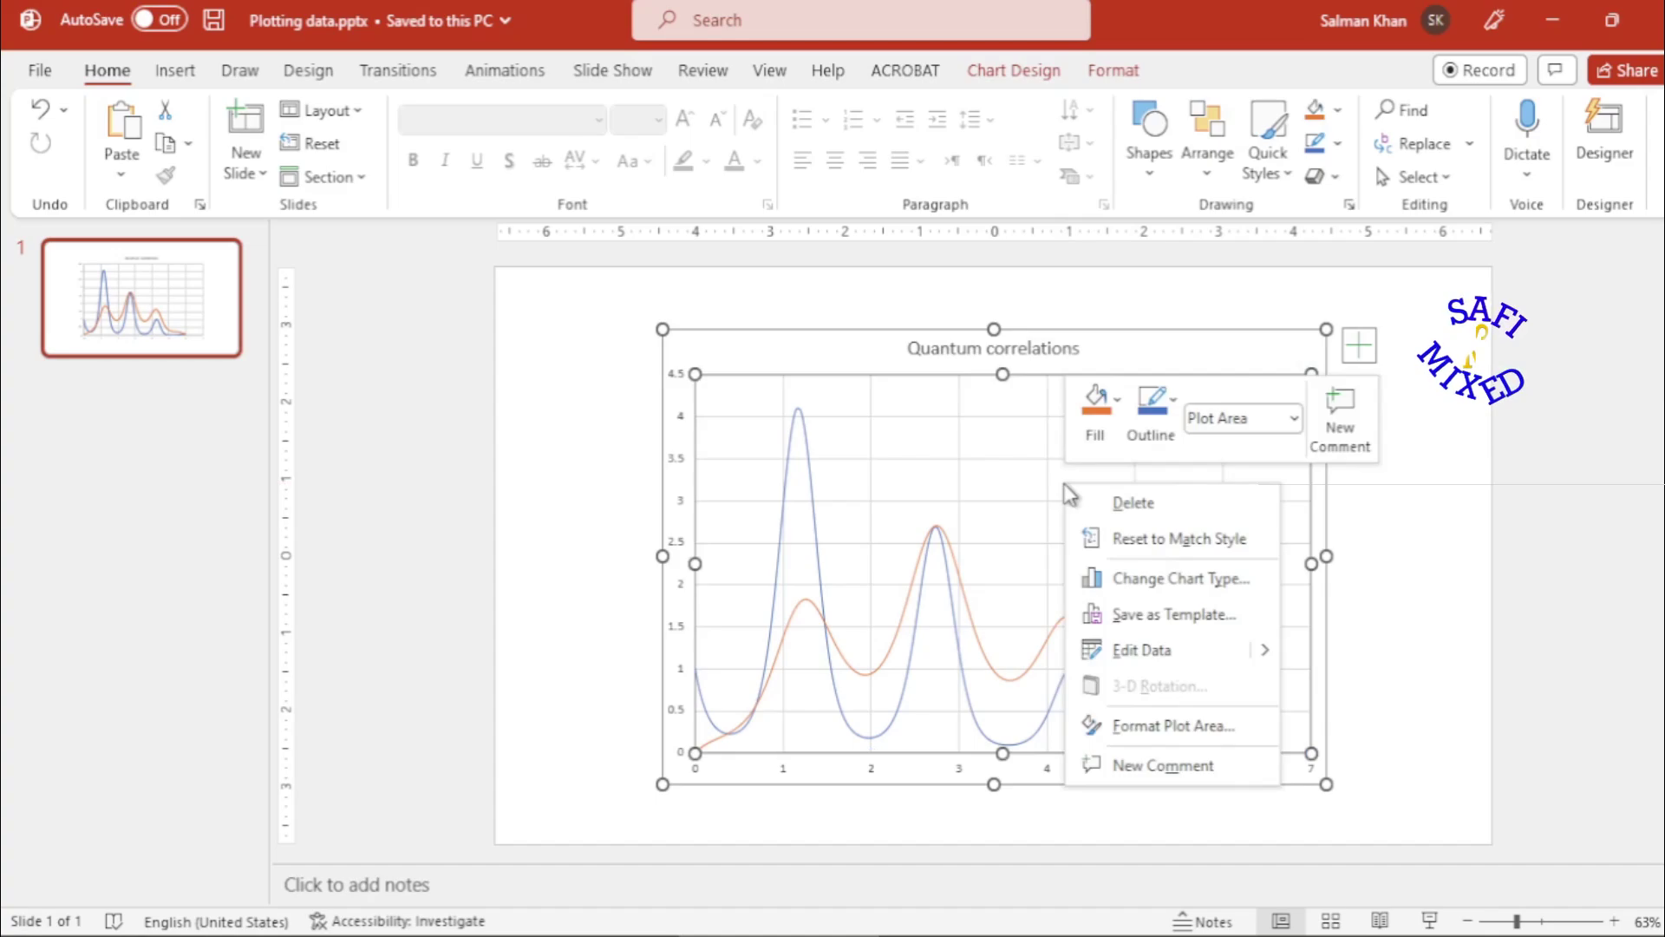
pyautogui.click(1182, 579)
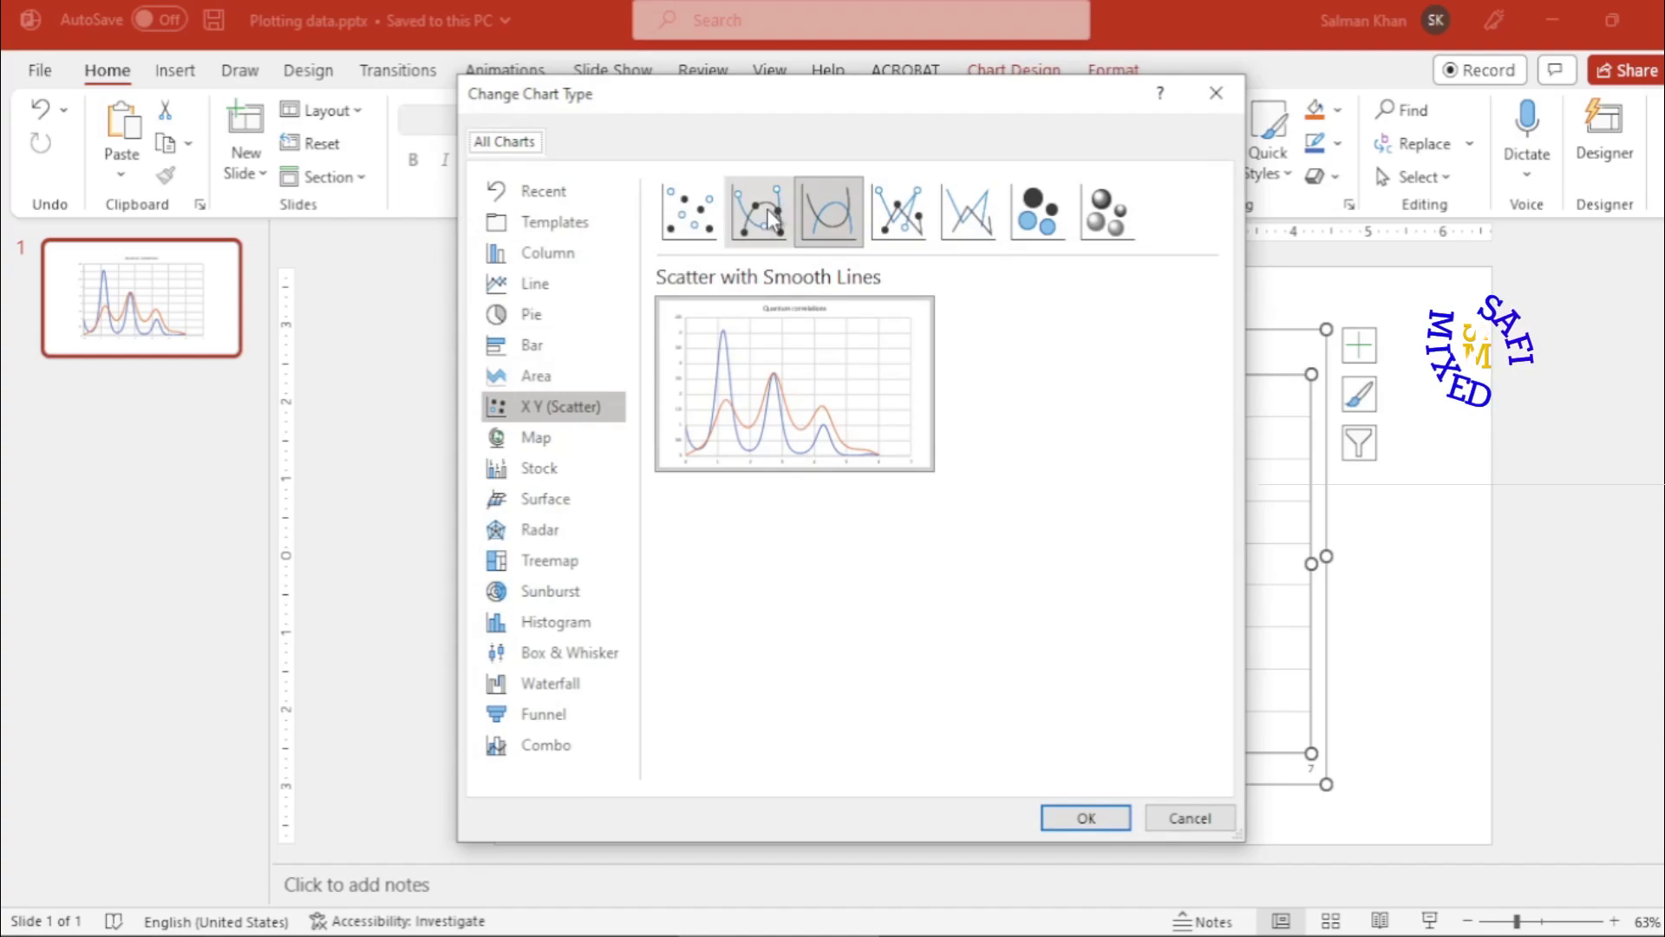
pyautogui.click(763, 219)
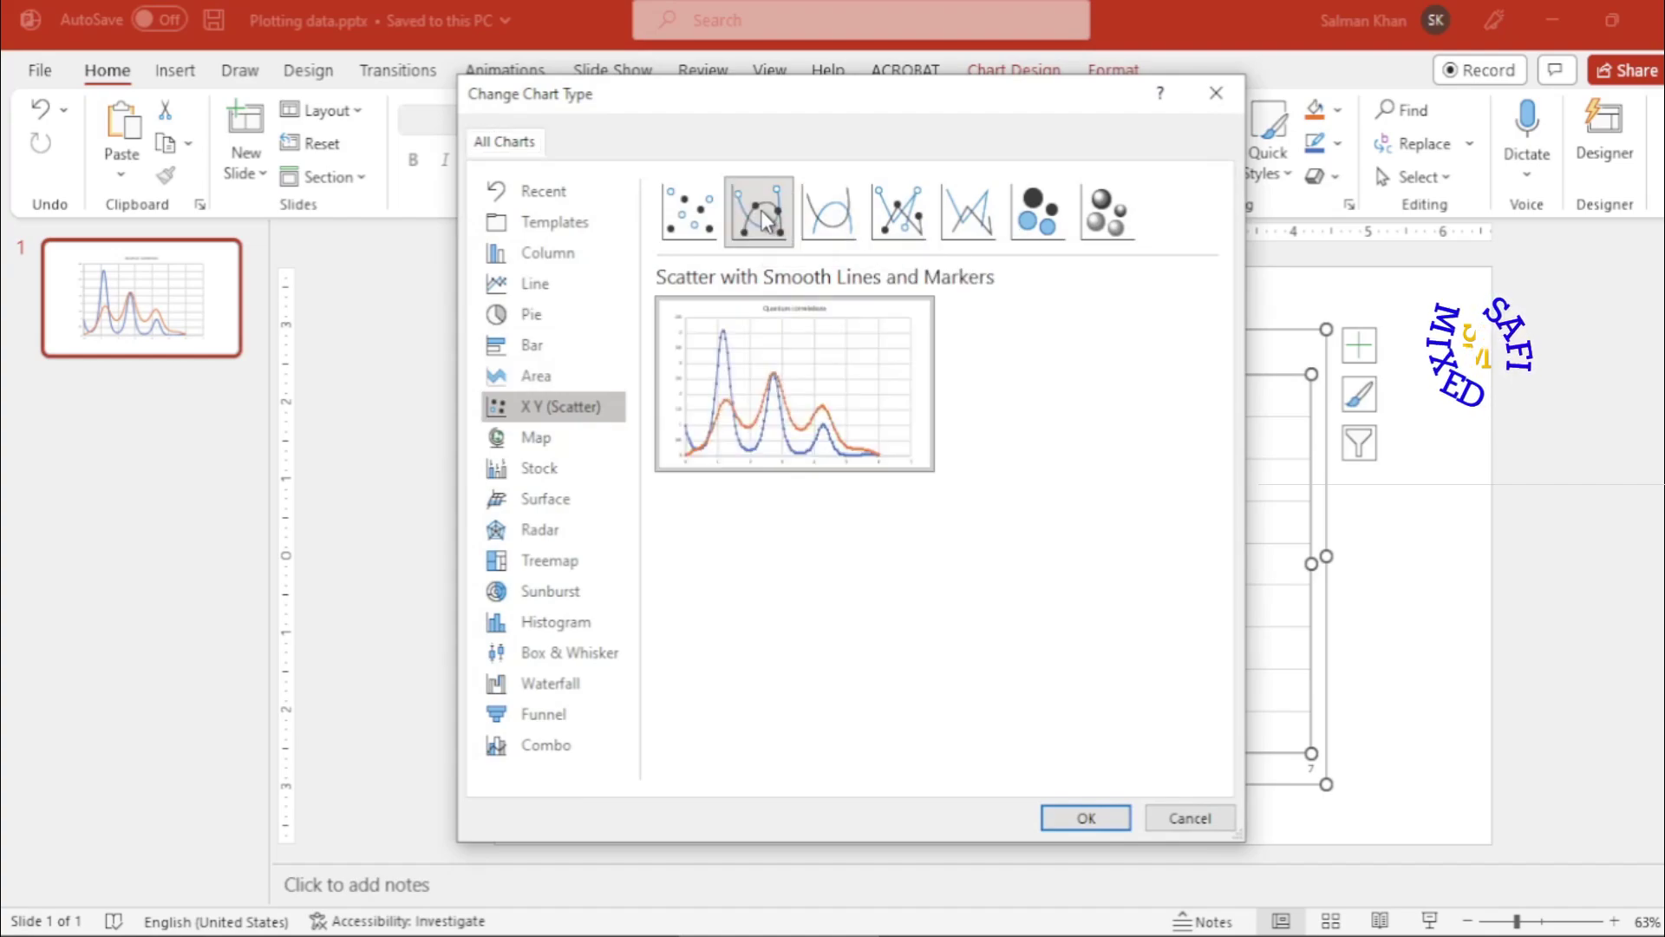
pyautogui.click(1086, 824)
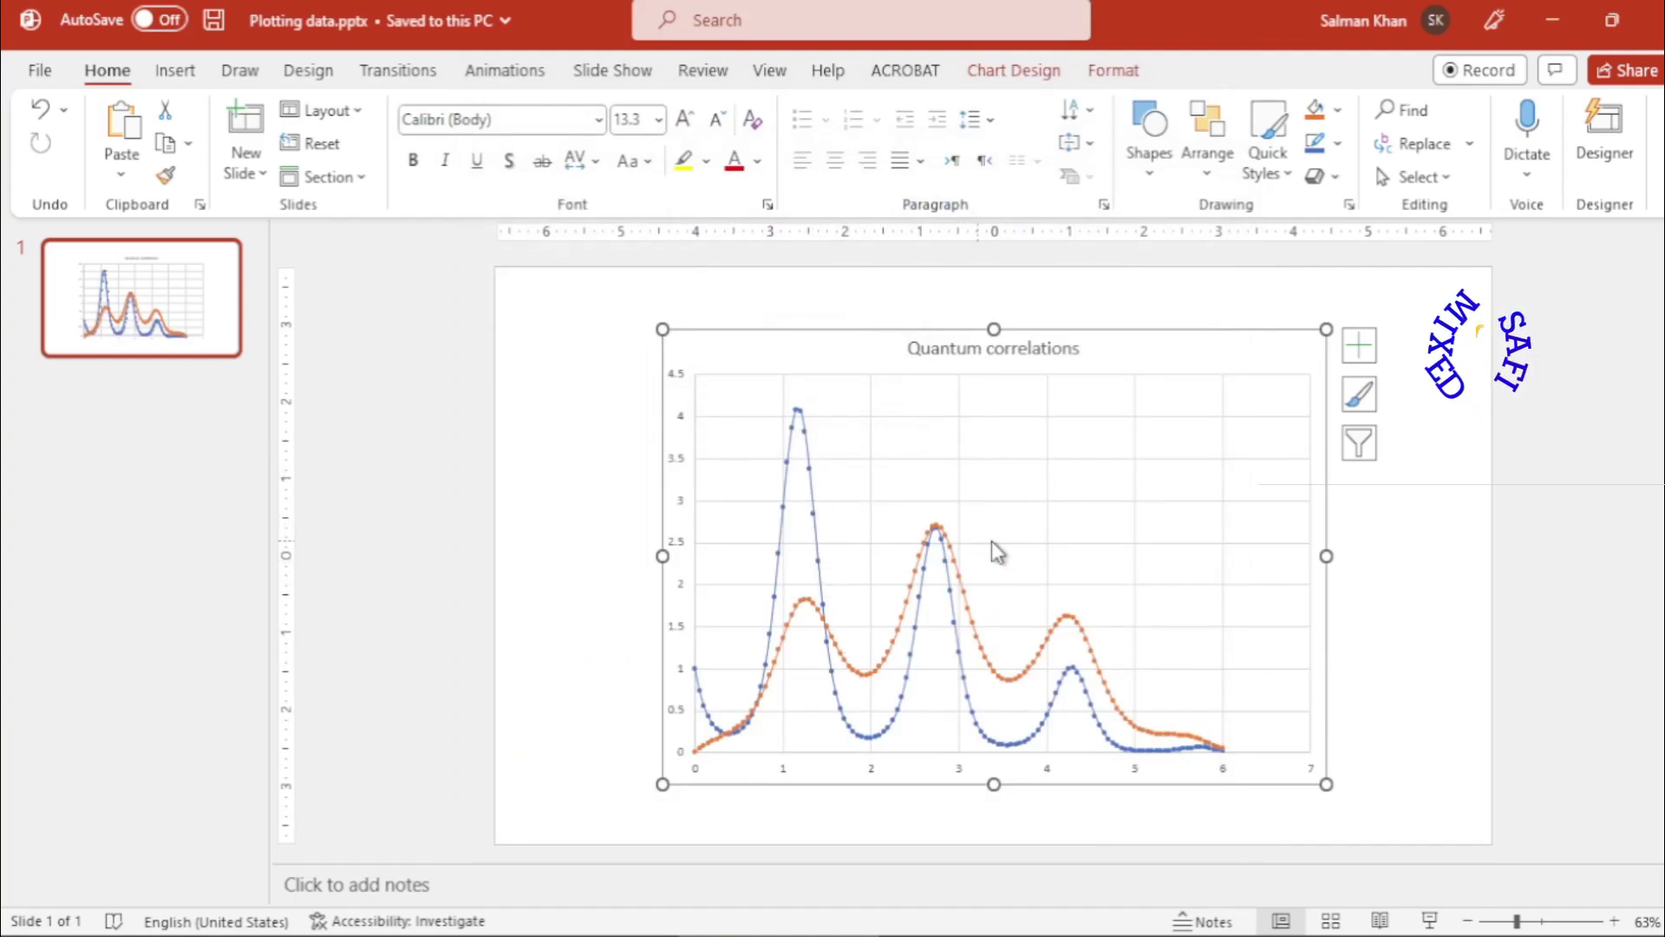
pyautogui.rightClick(1046, 483)
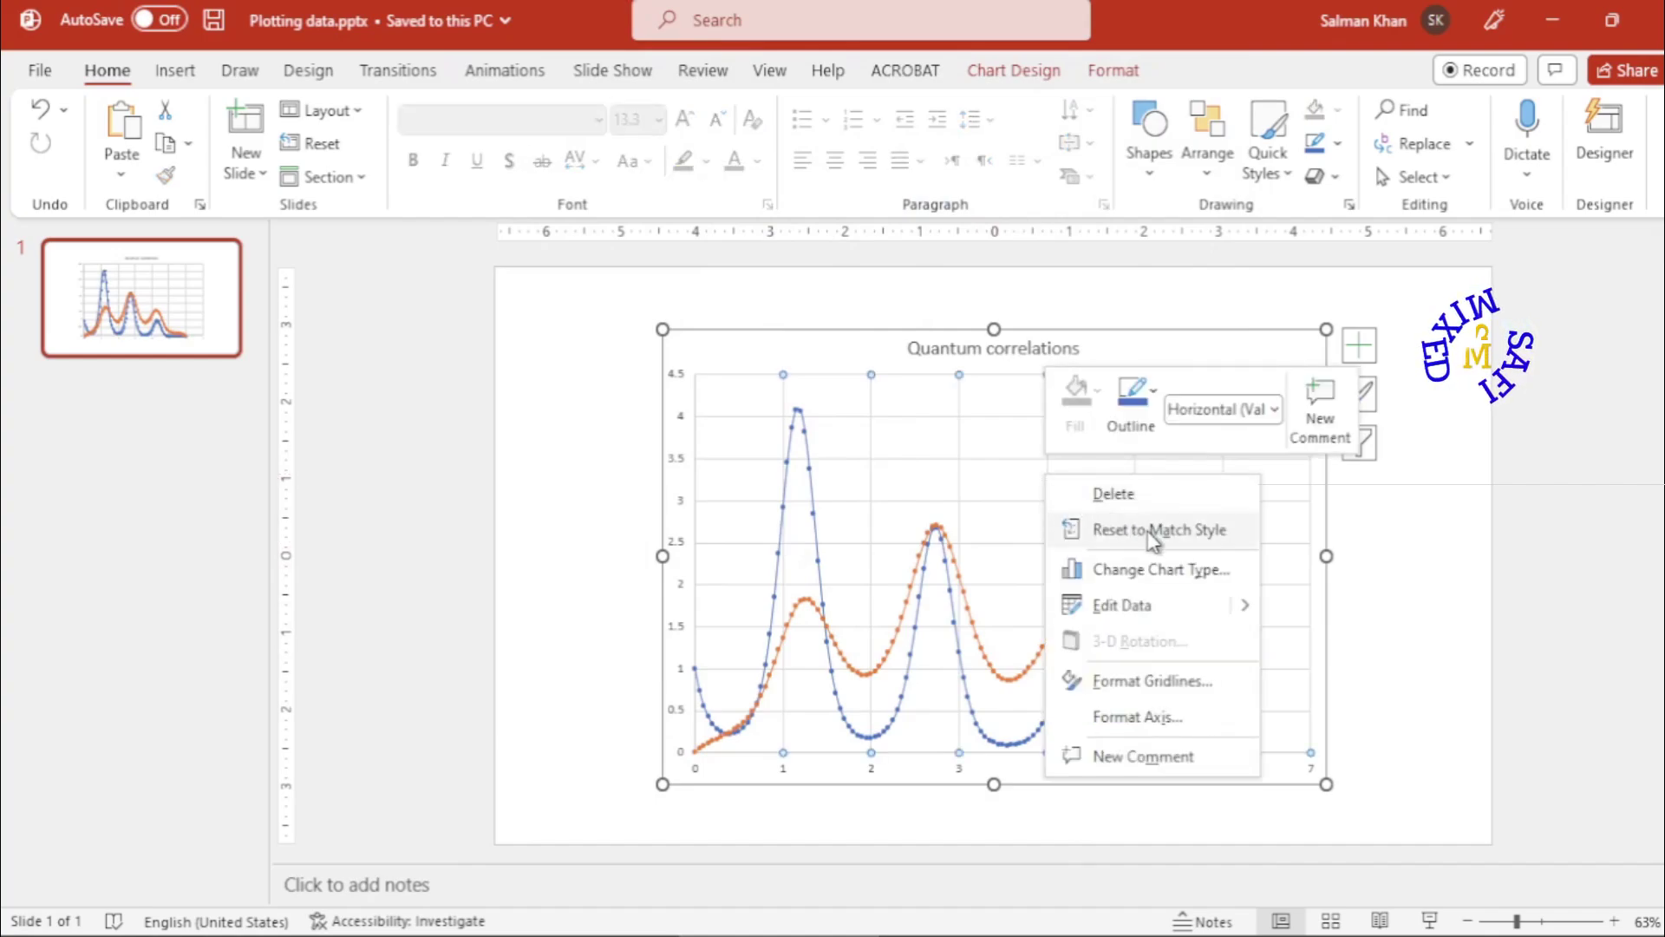
pyautogui.click(1165, 614)
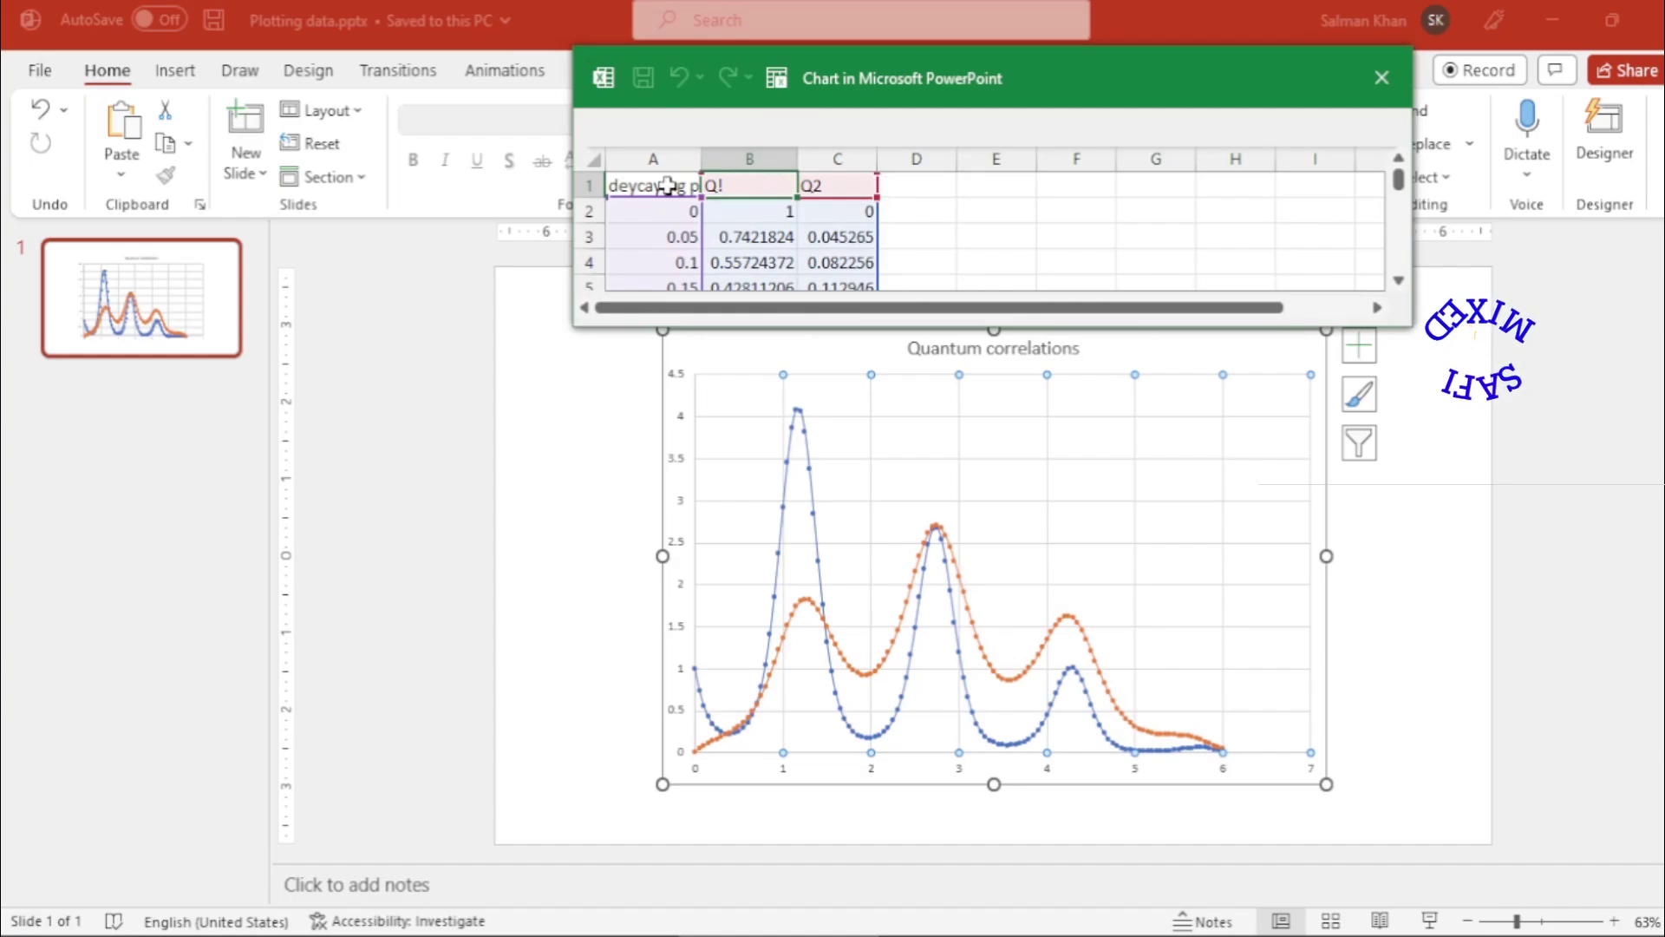
pyautogui.click(1382, 81)
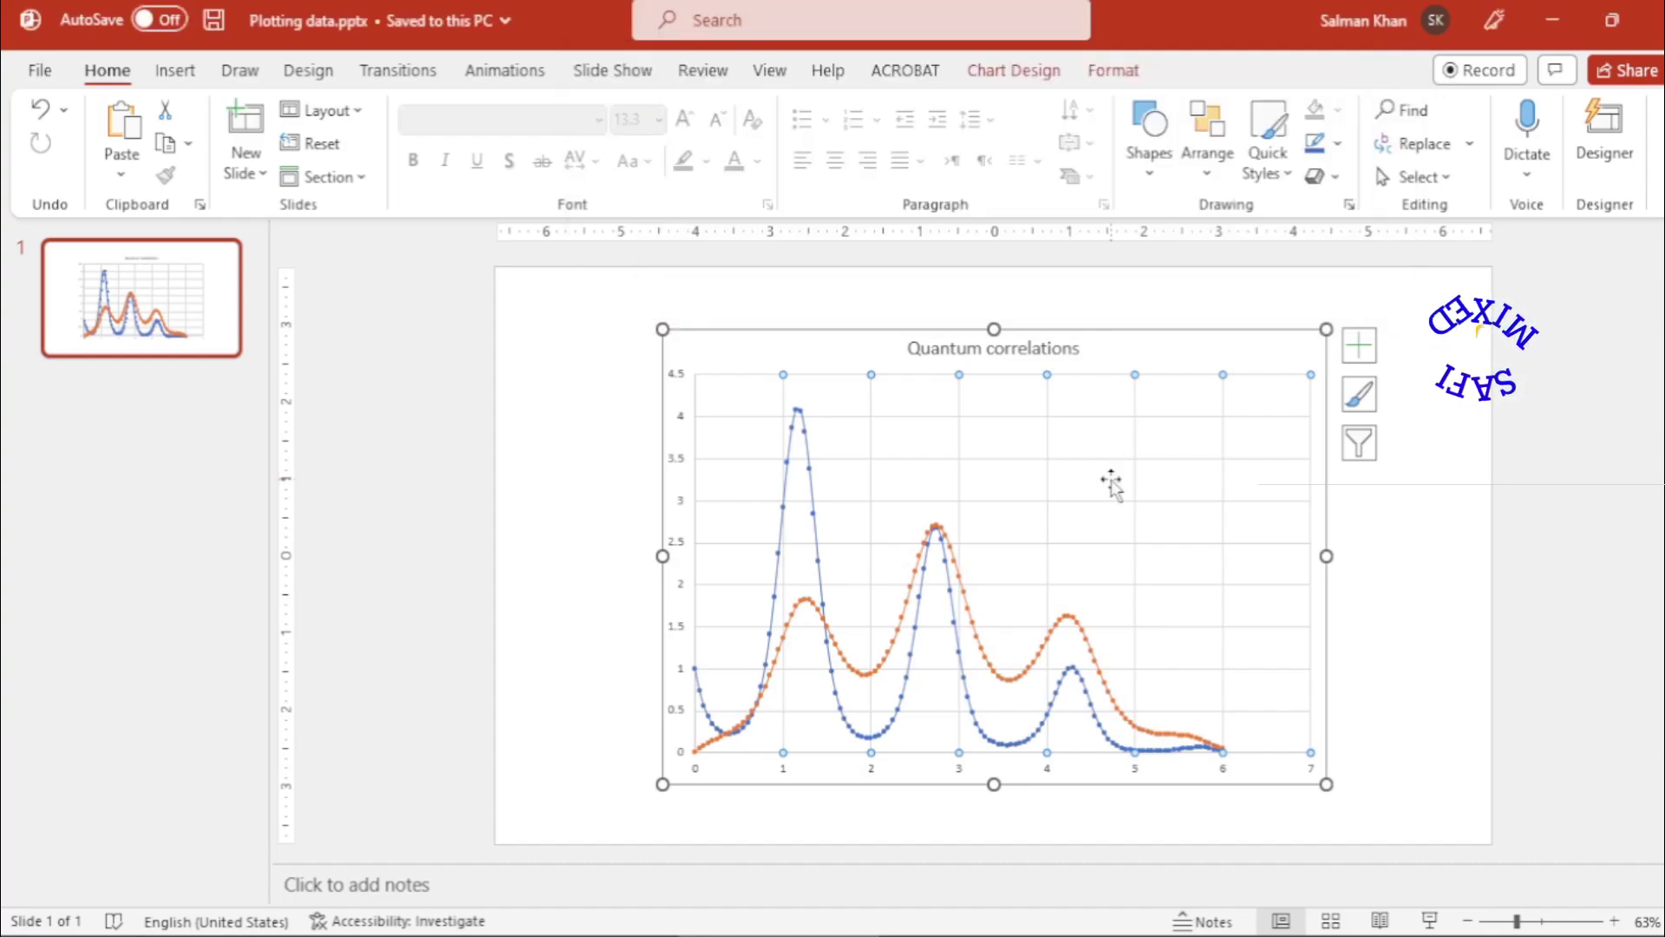
pyautogui.click(1111, 485)
# Give the blue Q! series outline a 3 pt weight and a Long Dash style.
pyautogui.rightClick(1112, 486)
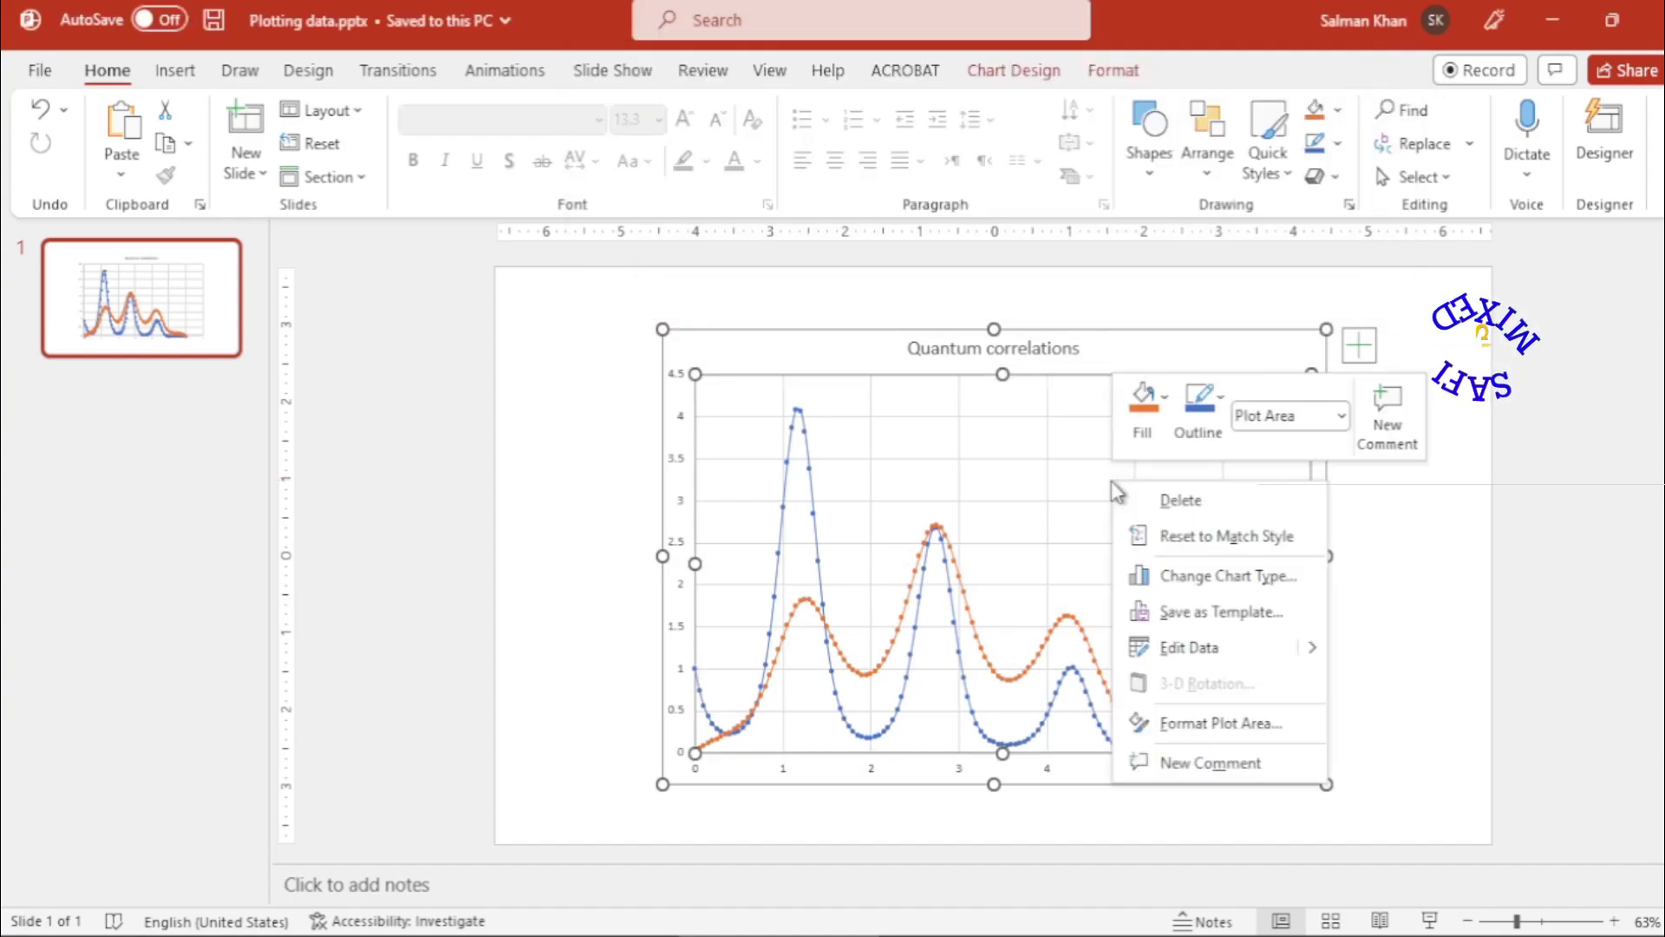
pyautogui.click(1341, 420)
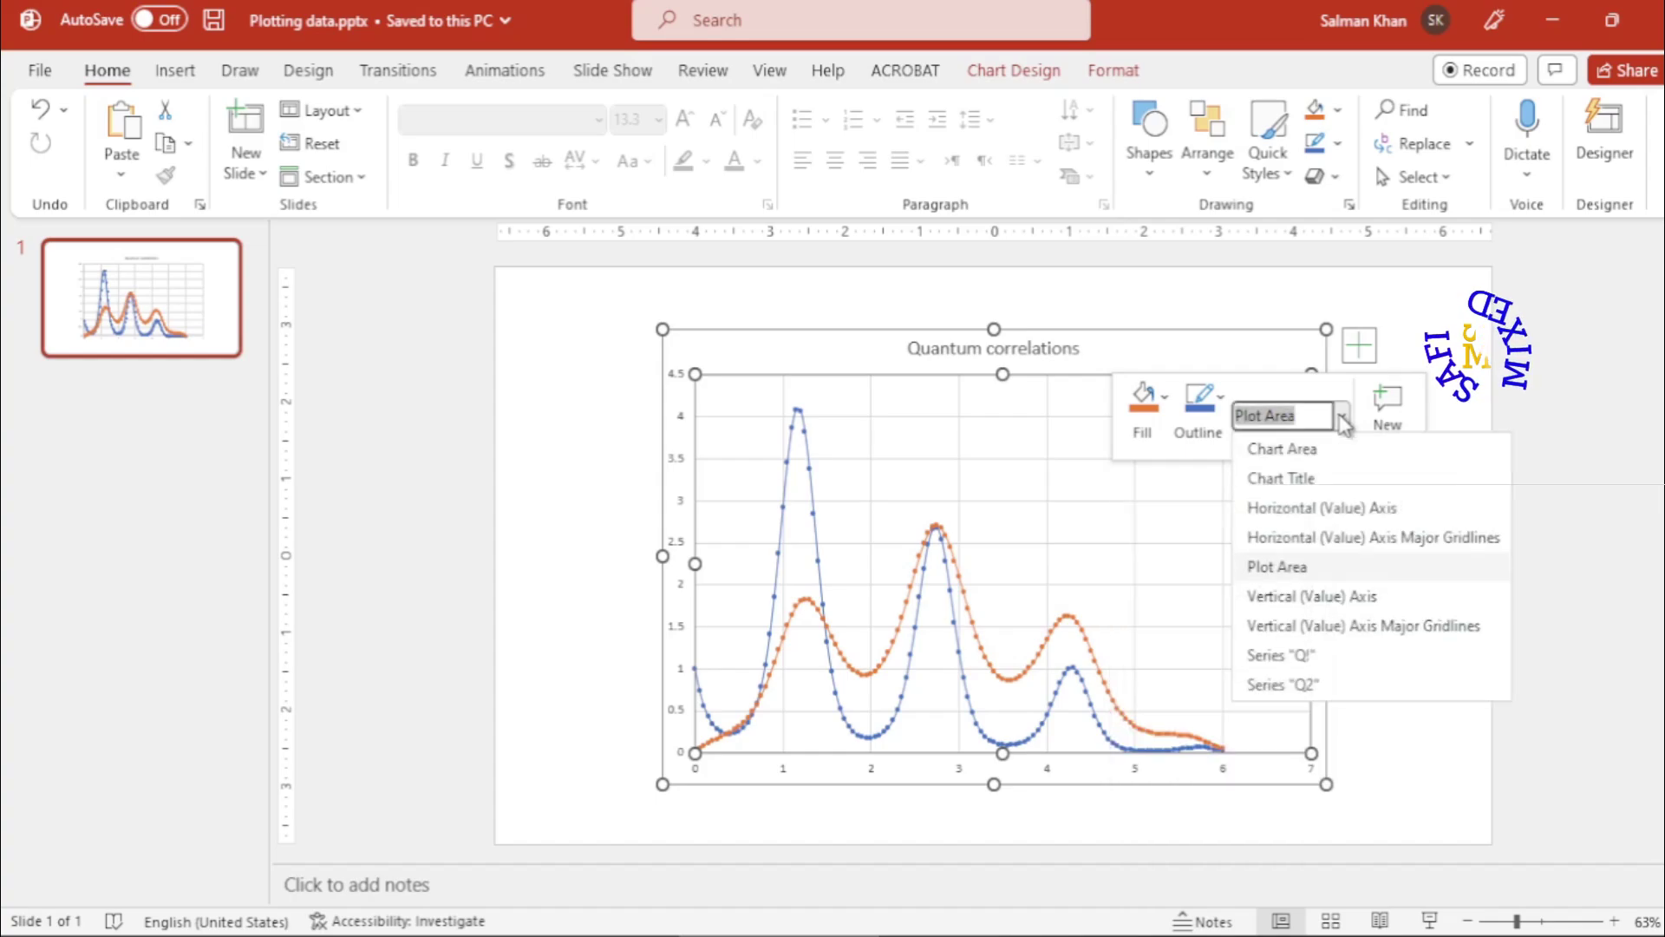
pyautogui.click(1284, 659)
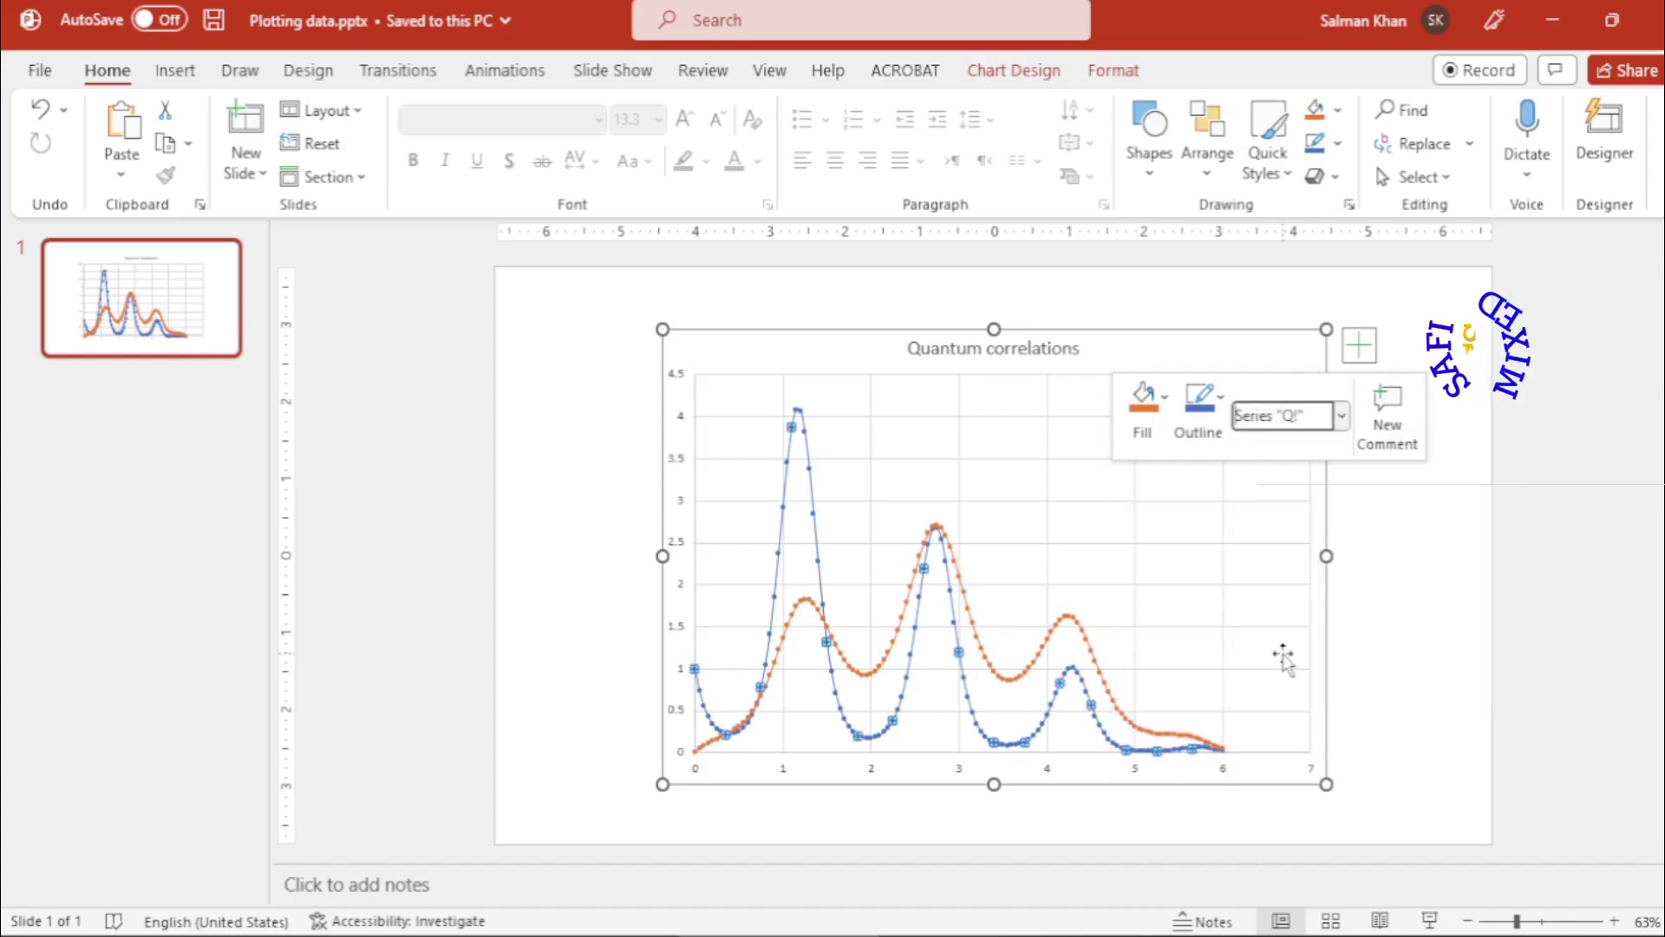
pyautogui.click(1220, 404)
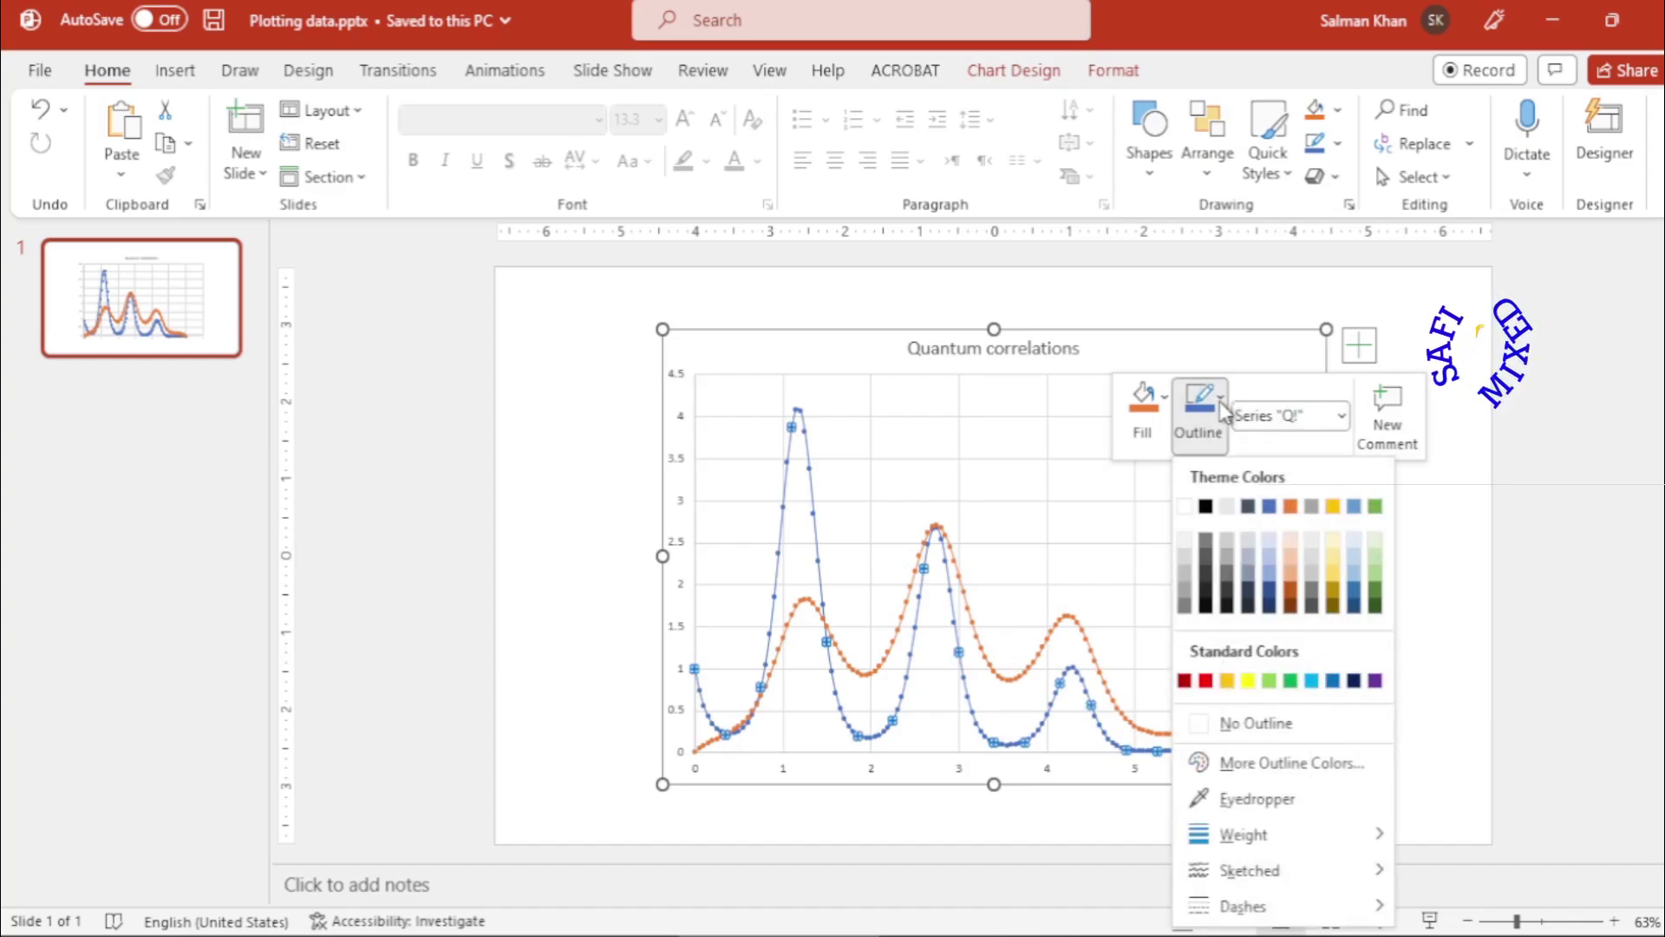
pyautogui.moveTo(1249, 840)
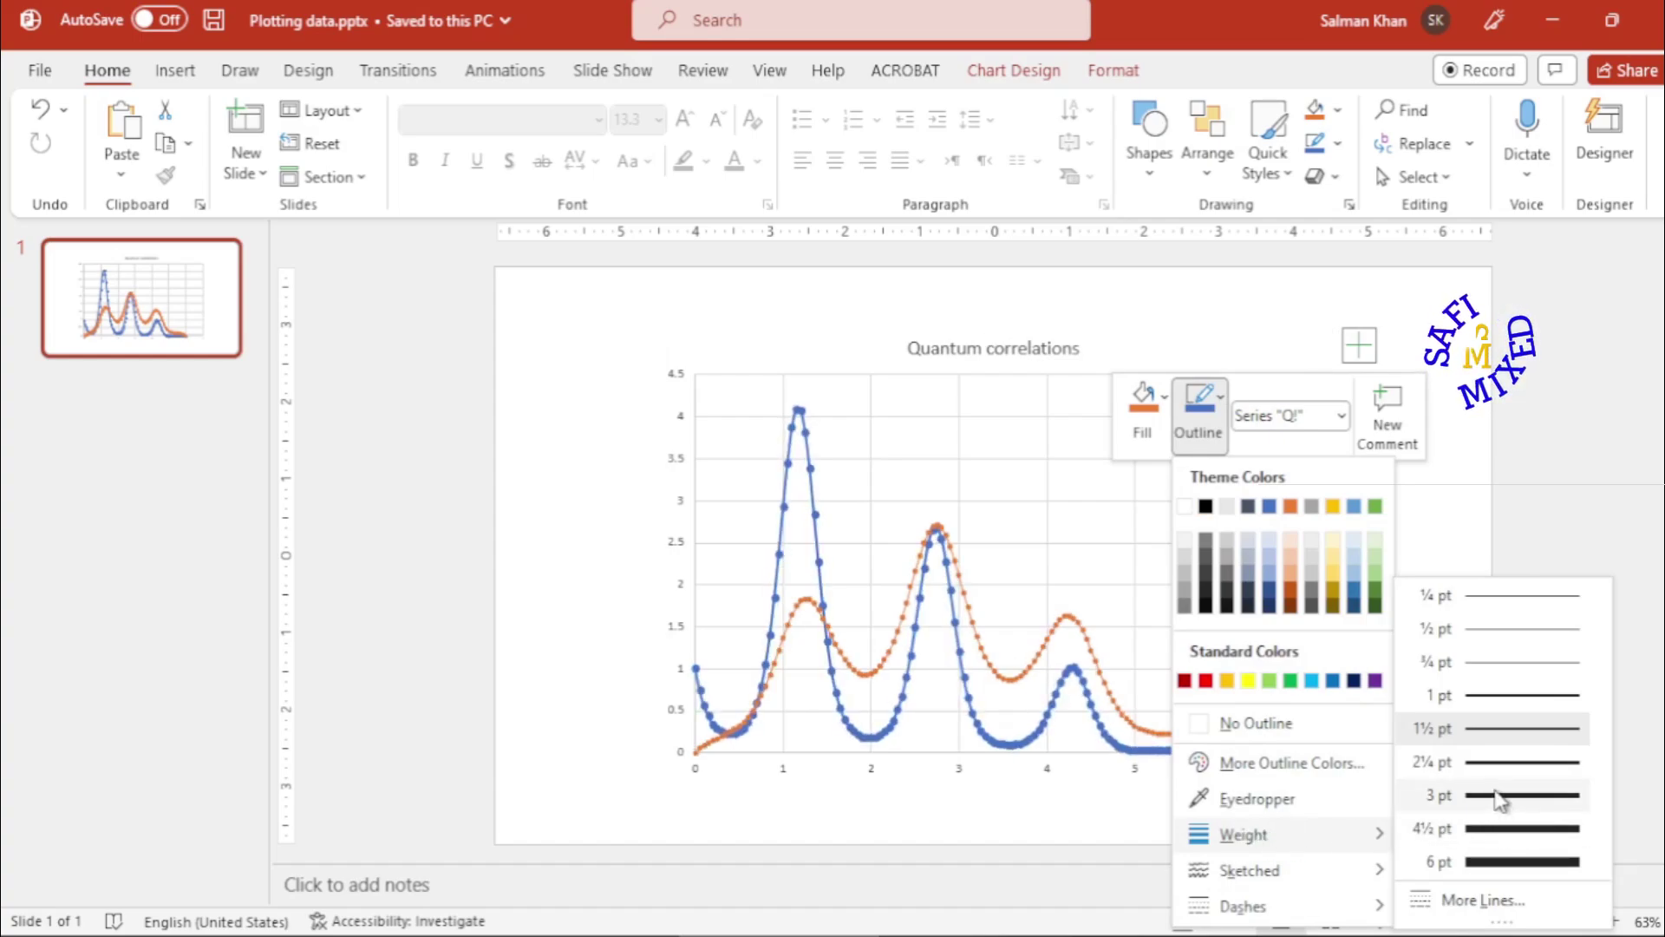
pyautogui.click(1496, 793)
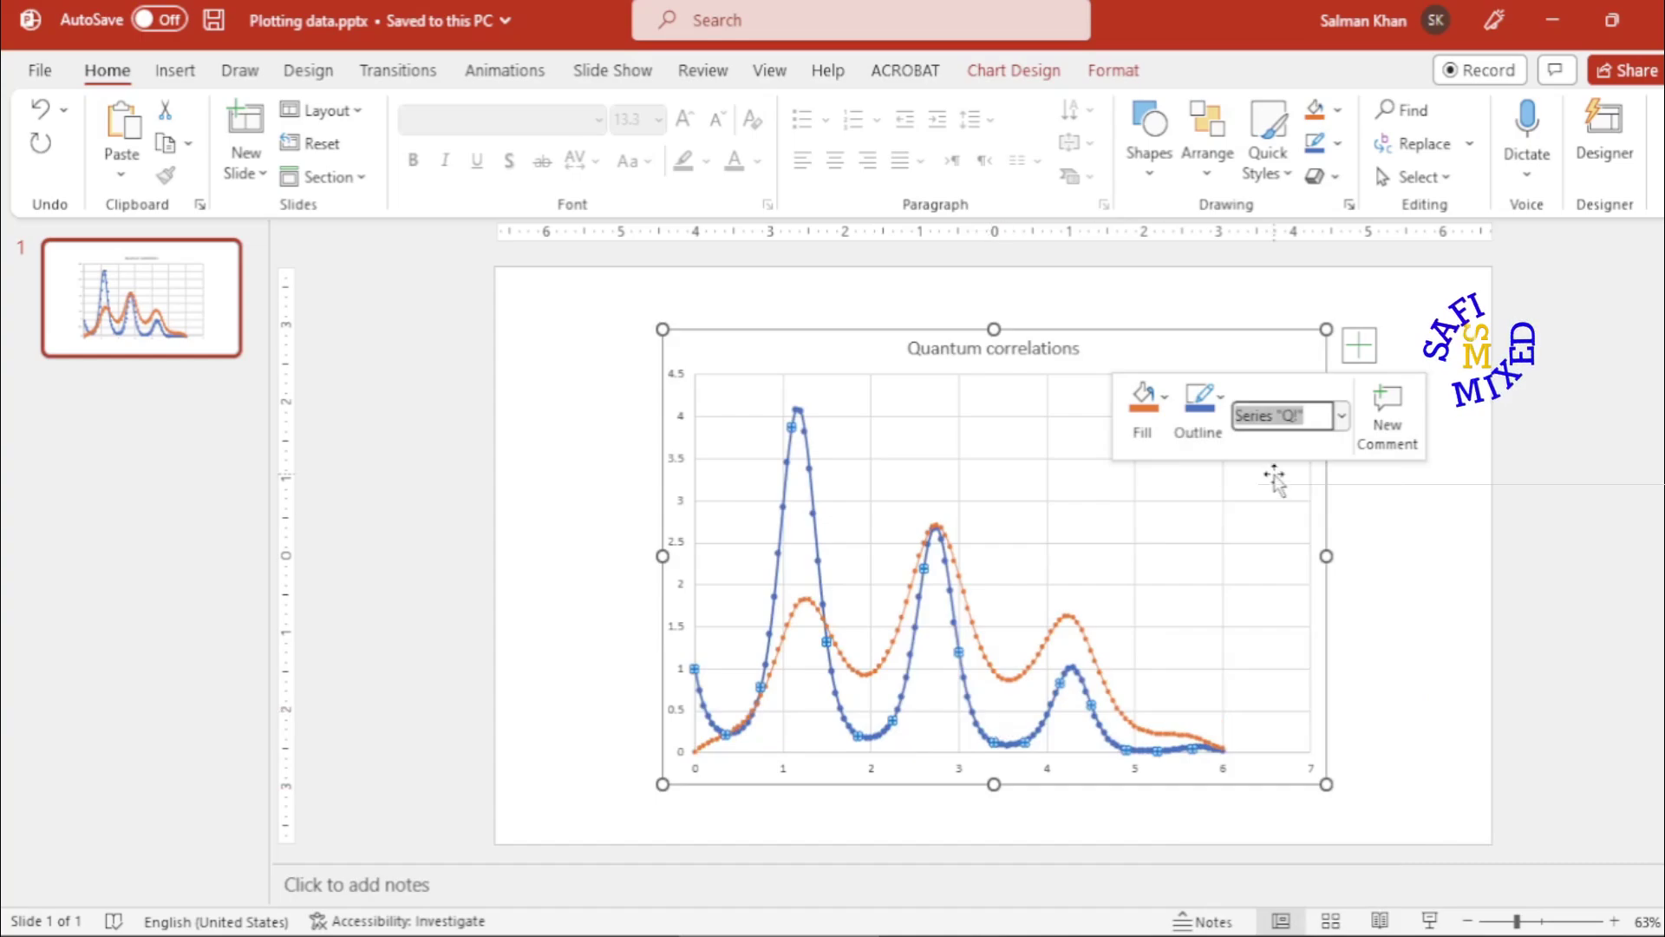
pyautogui.click(1271, 362)
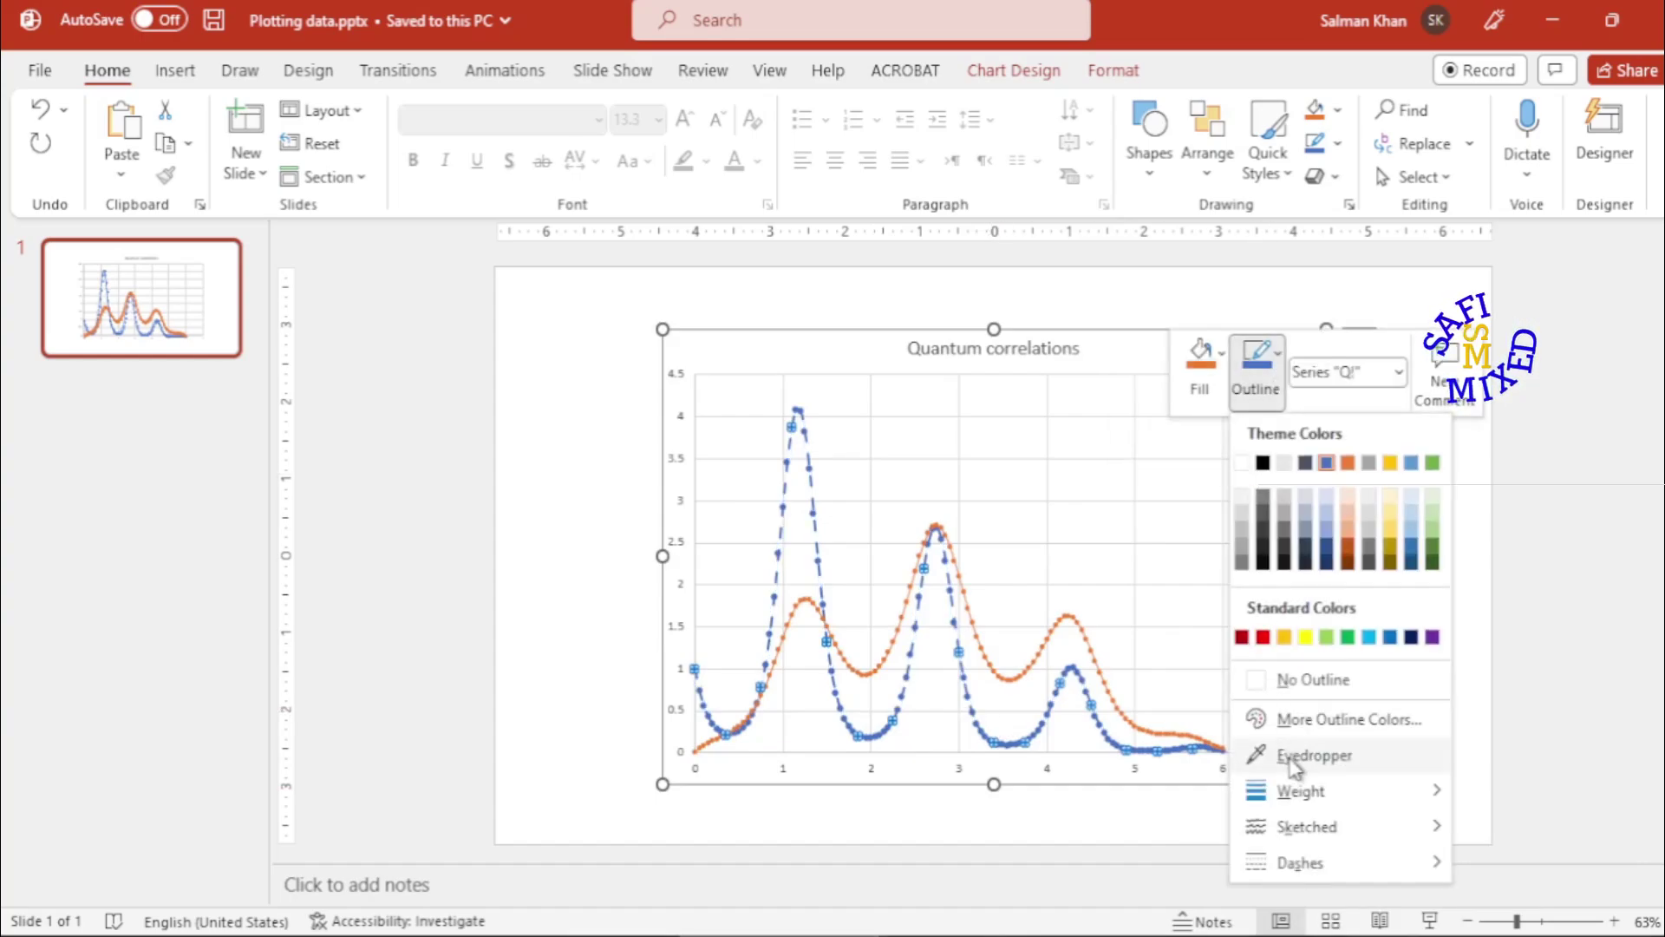
pyautogui.moveTo(1309, 863)
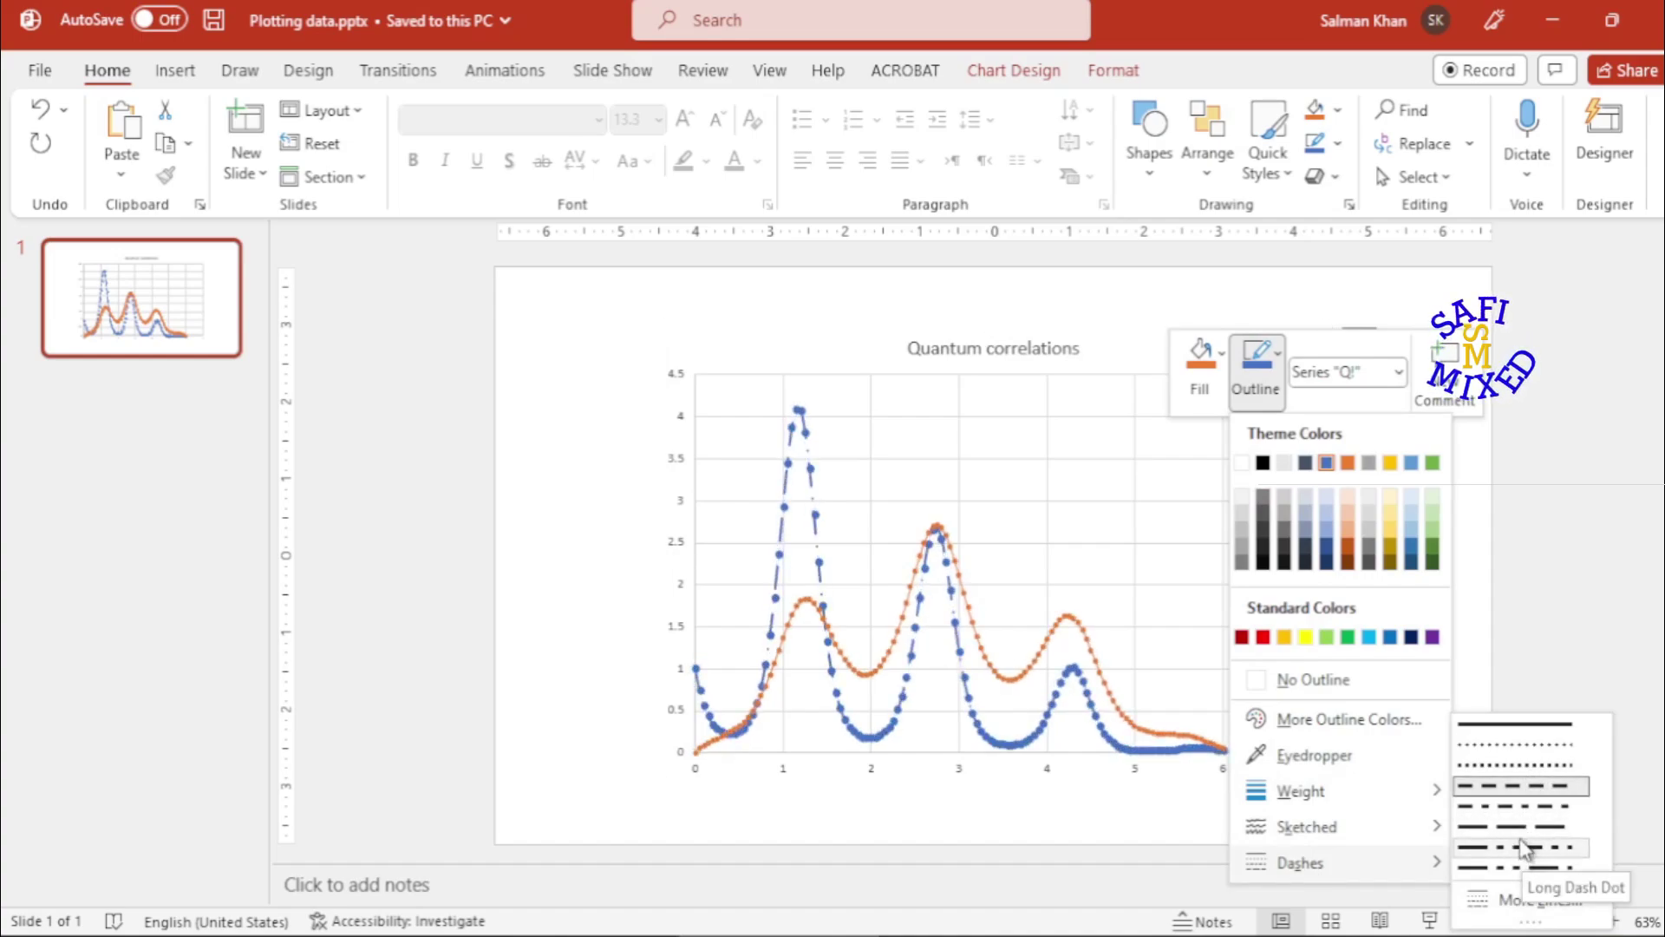
pyautogui.click(1523, 831)
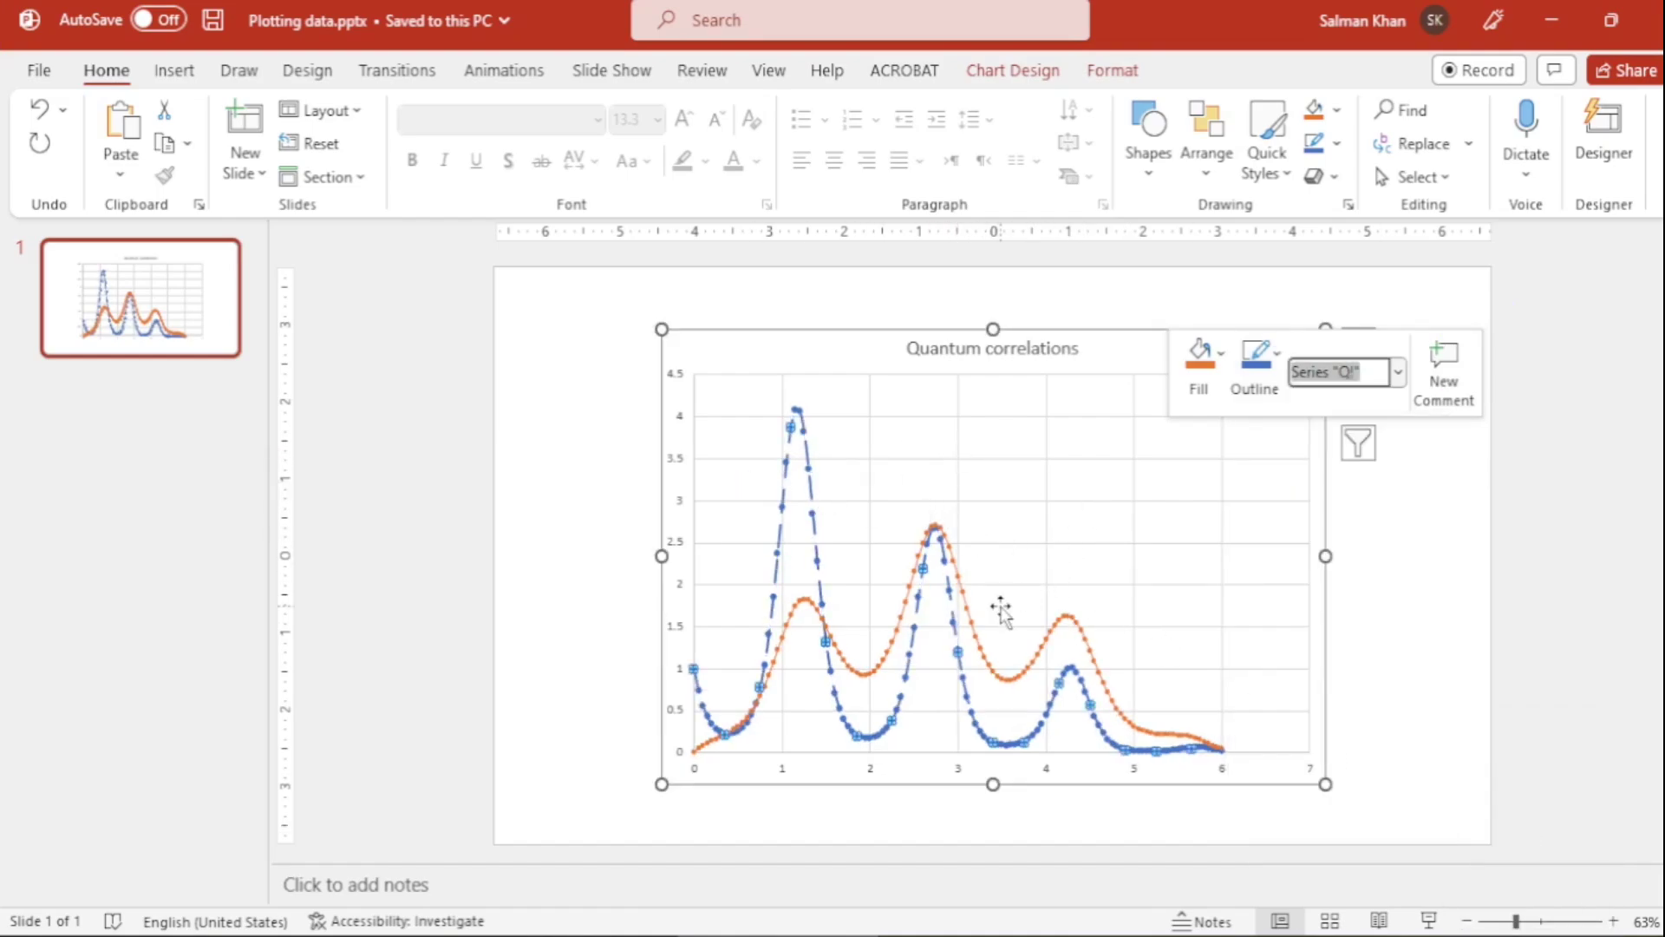
# Set the Q2 series outline to Standard Colors Red.
pyautogui.click(1398, 375)
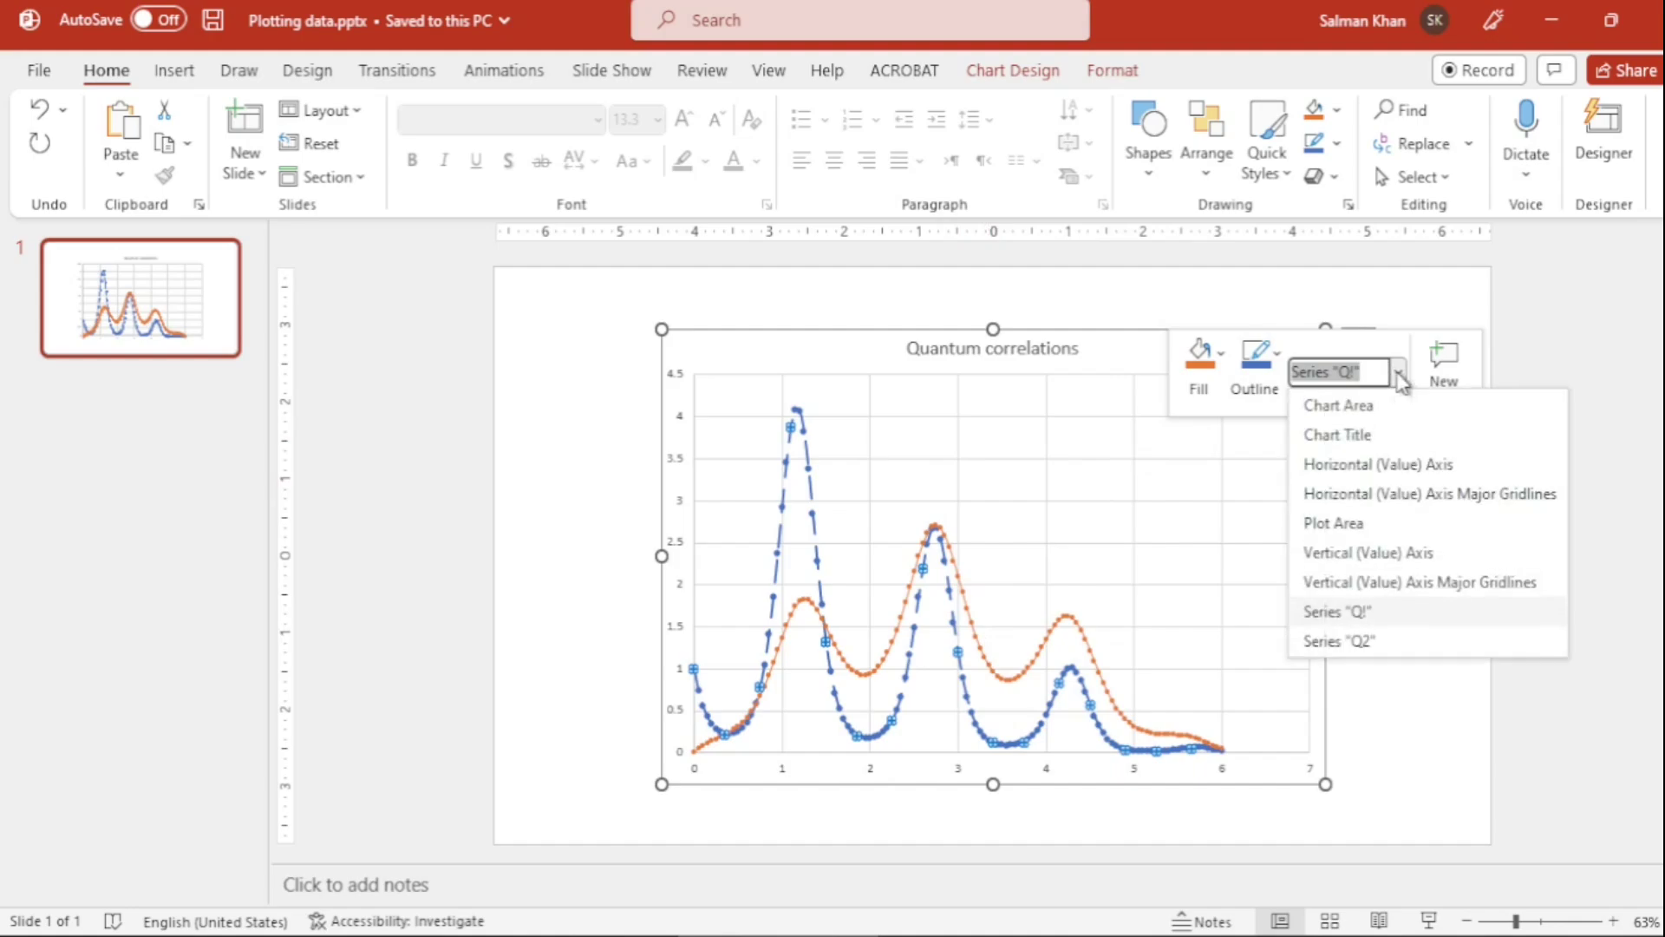
pyautogui.click(1363, 642)
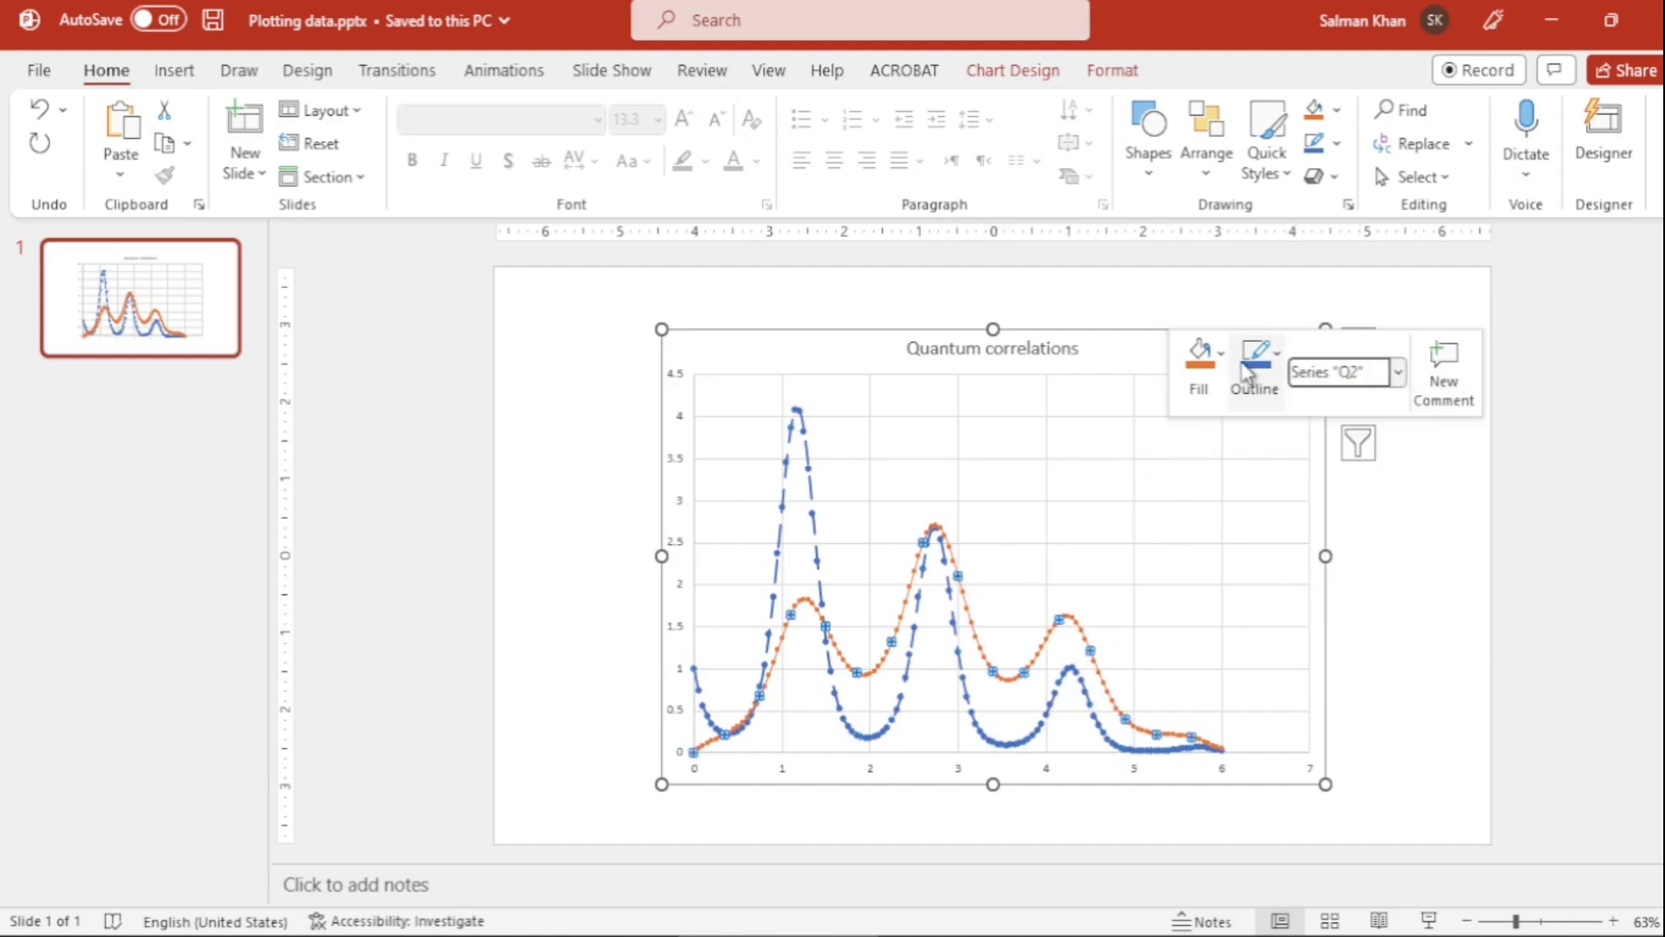
pyautogui.click(1277, 359)
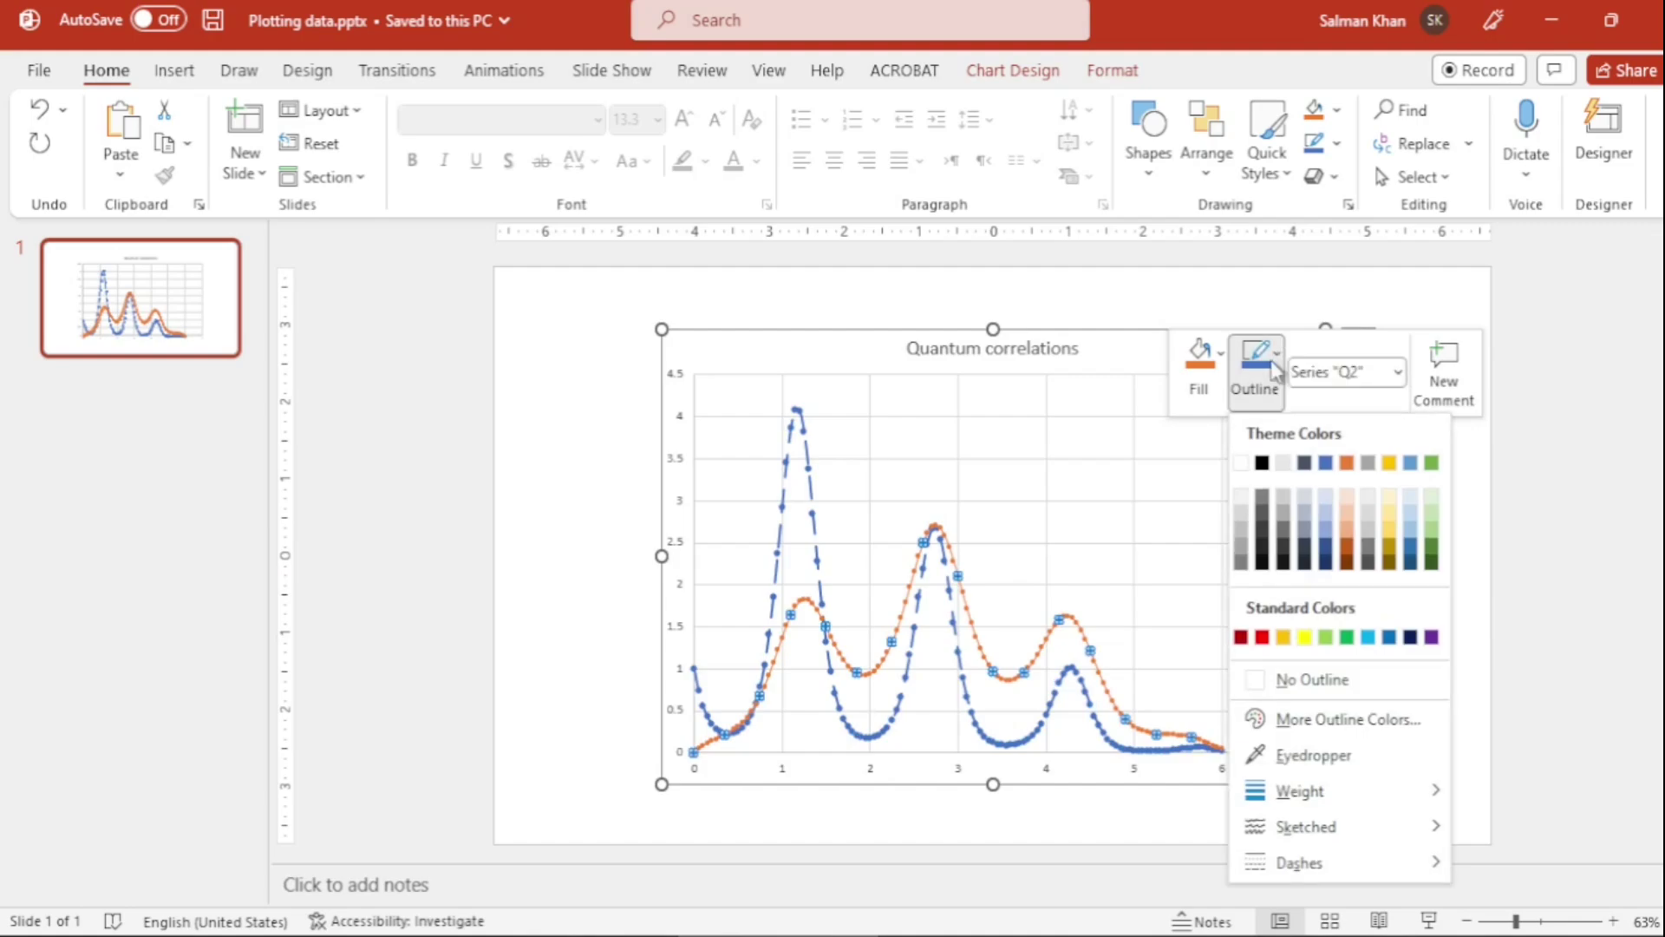
pyautogui.click(1262, 639)
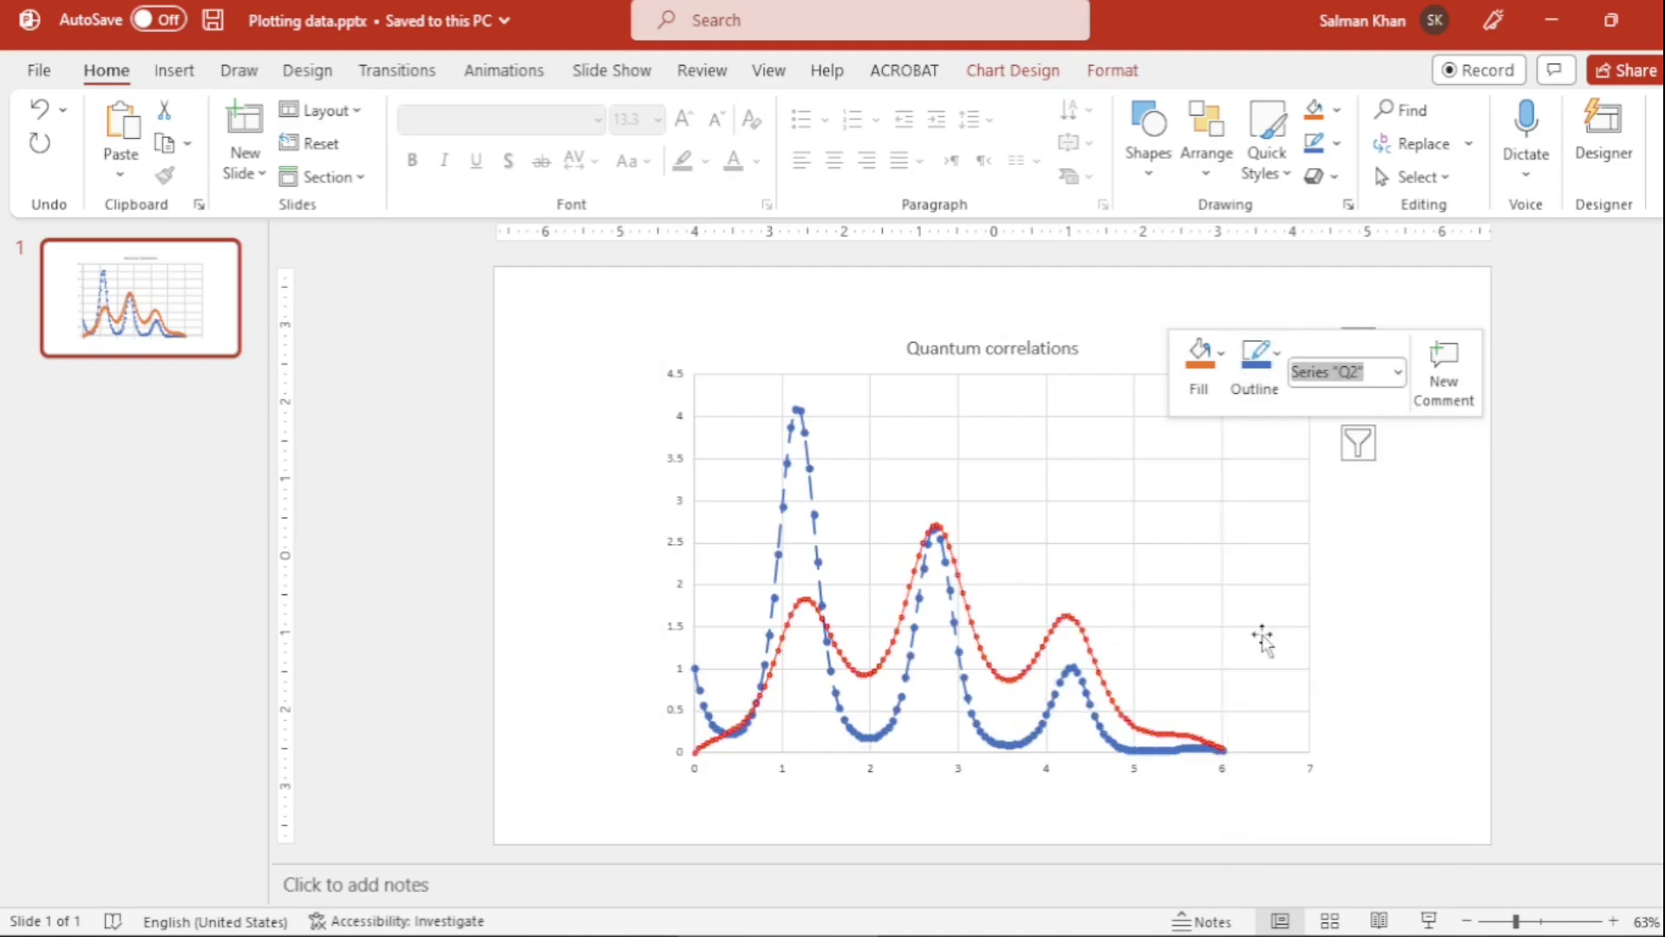